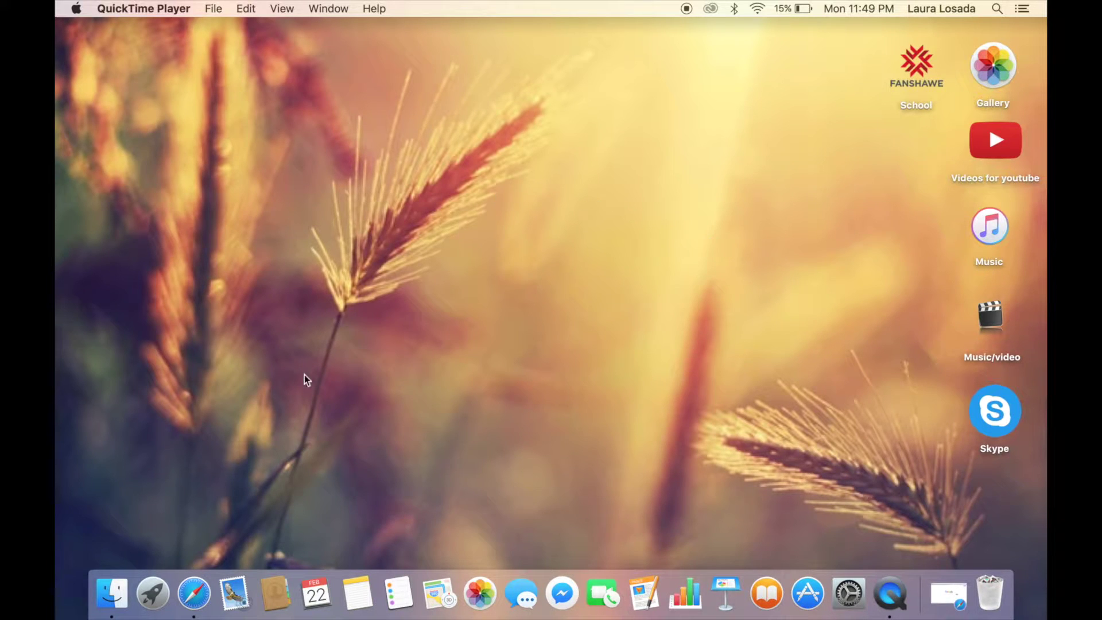
# - Switch to Safari, open a new Google tab and search for bluestacks
pyautogui.click(194, 588)
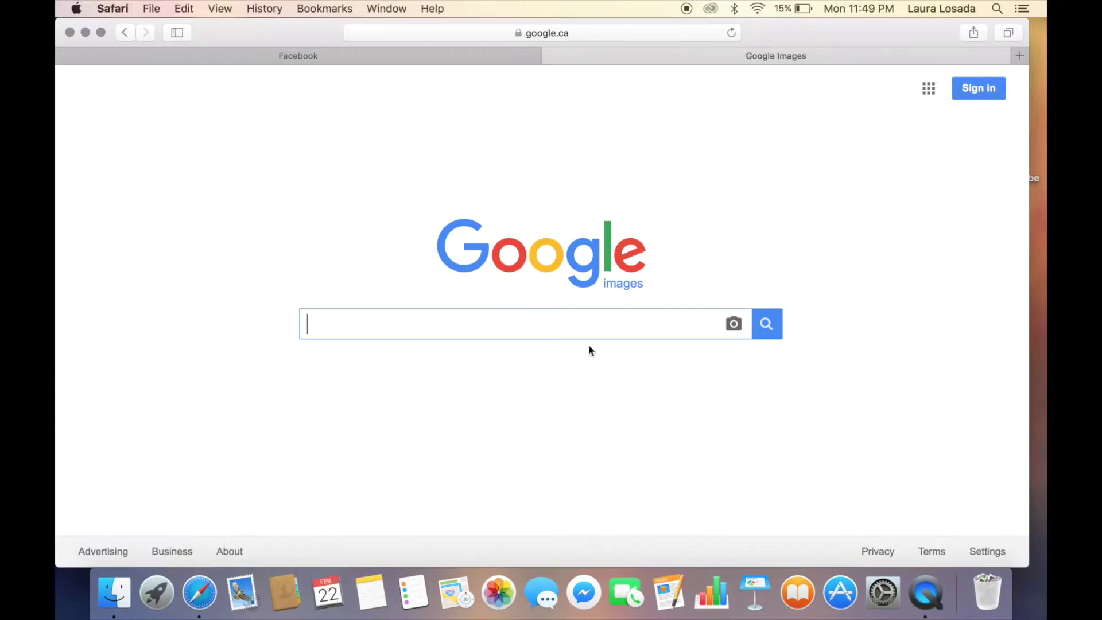
pyautogui.click(1018, 57)
pyautogui.click(791, 105)
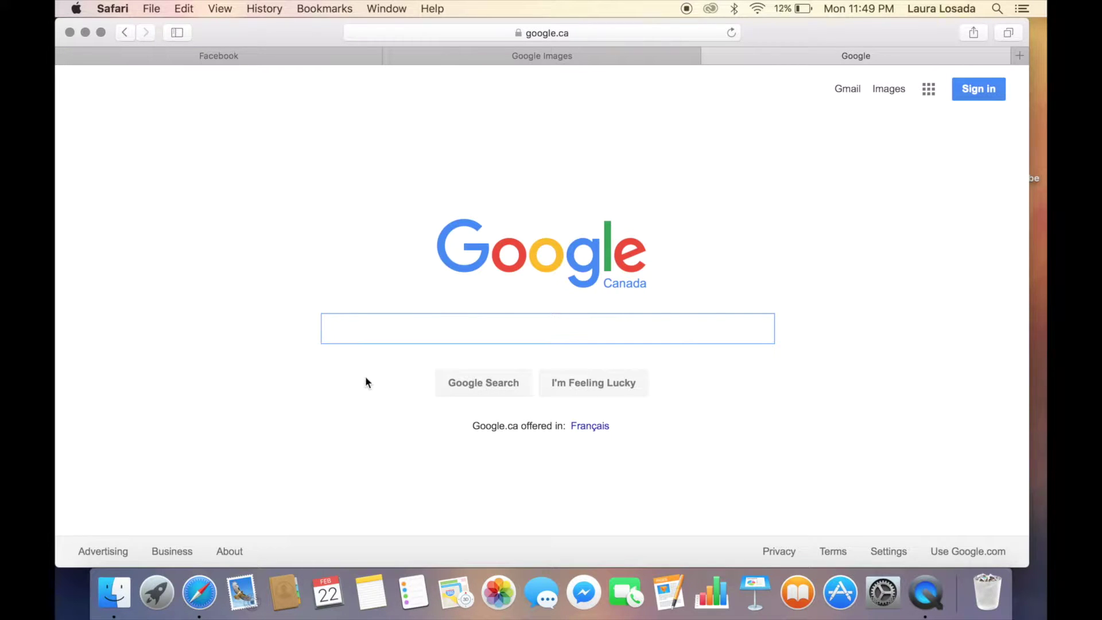
pyautogui.write('blu')
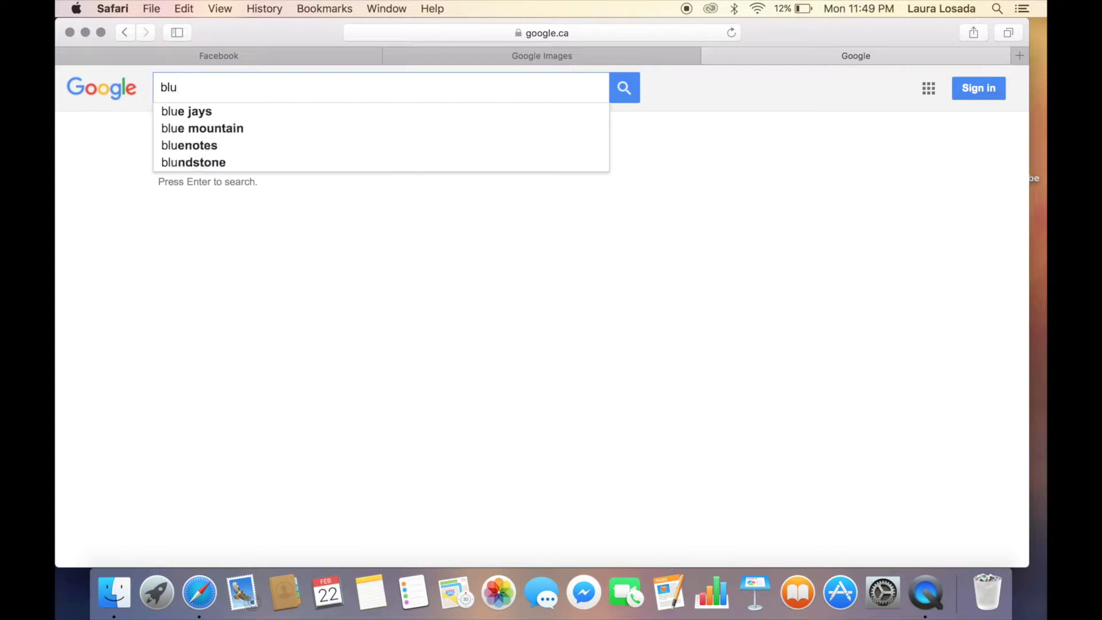
pyautogui.write('es')
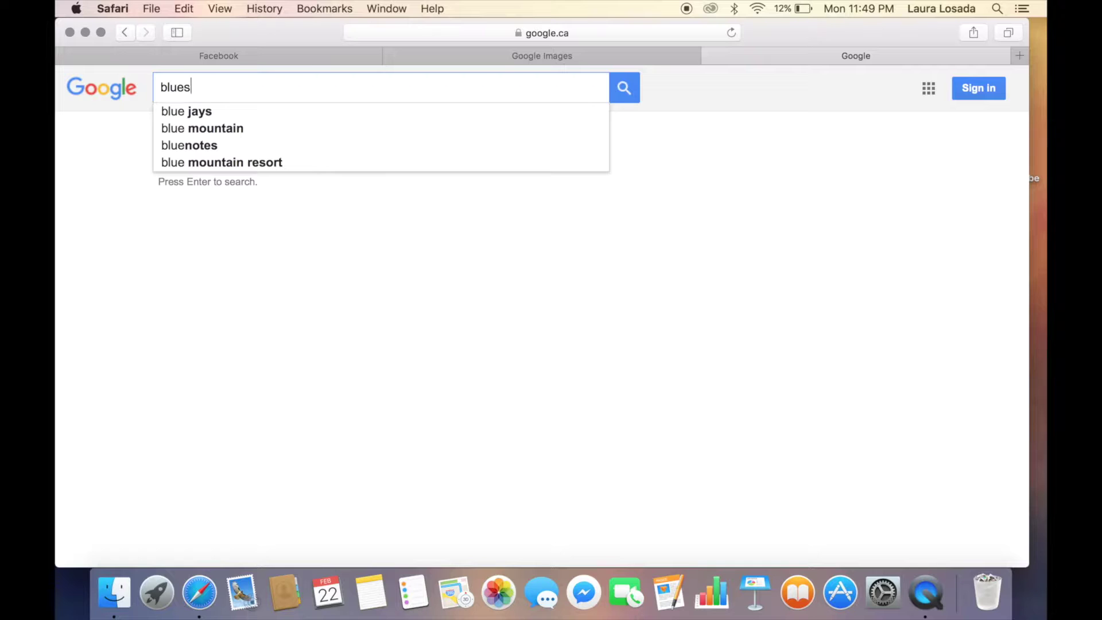
pyautogui.press('Down')
pyautogui.press('Down')
pyautogui.press('Down')
pyautogui.press('Down')
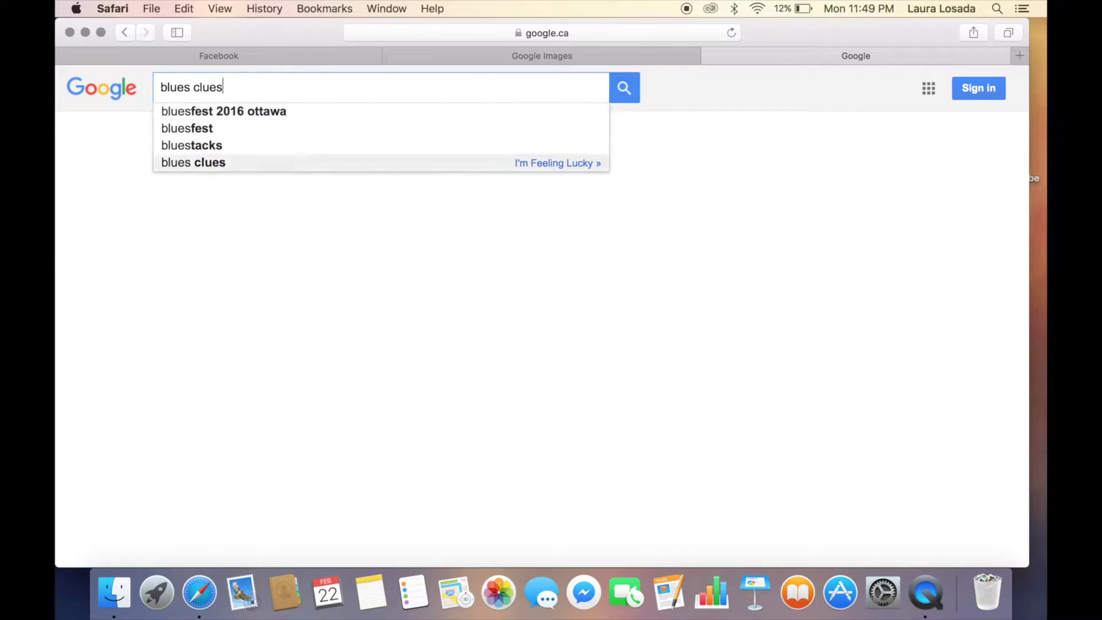
pyautogui.press('Up')
pyautogui.press('Return')
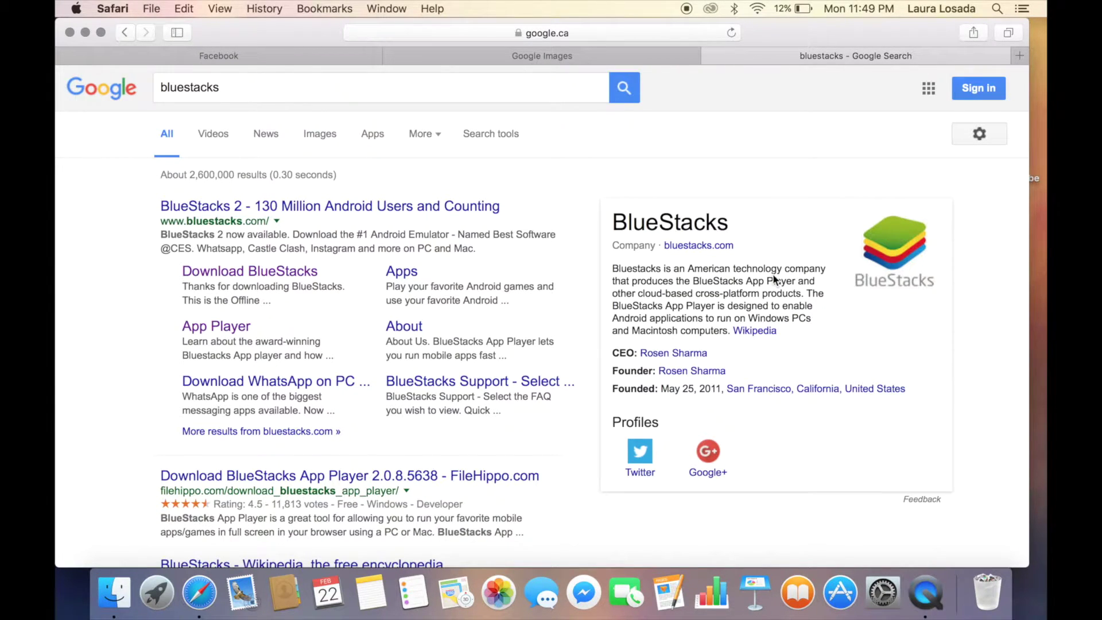
# - Open the official BlueStacks website from the search results
pyautogui.scroll(-5, 544, 308)
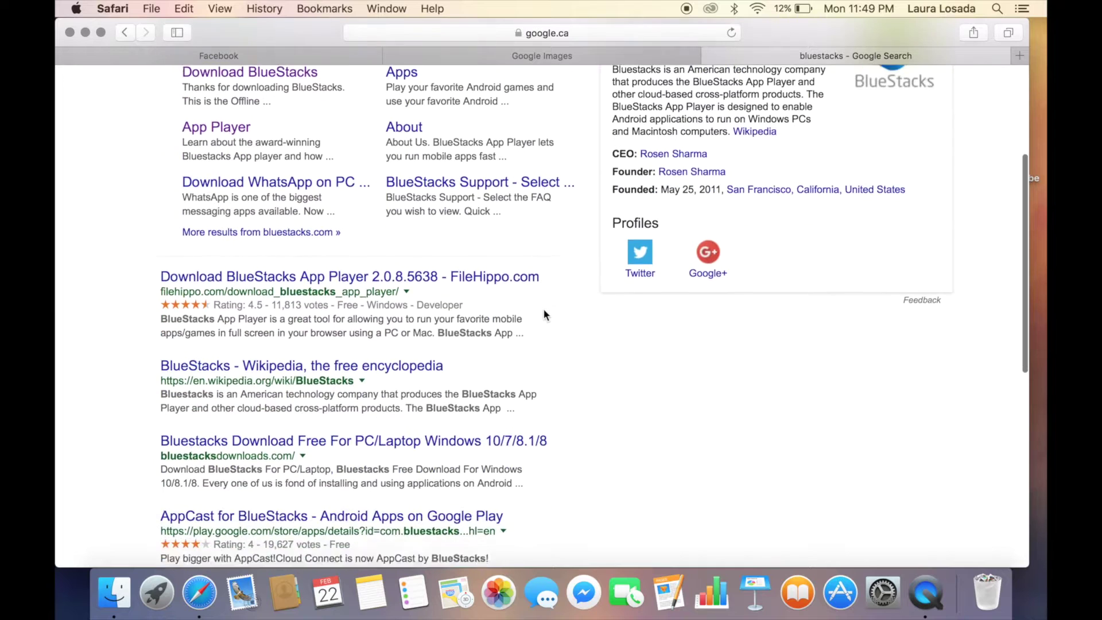
pyautogui.scroll(5, 543, 308)
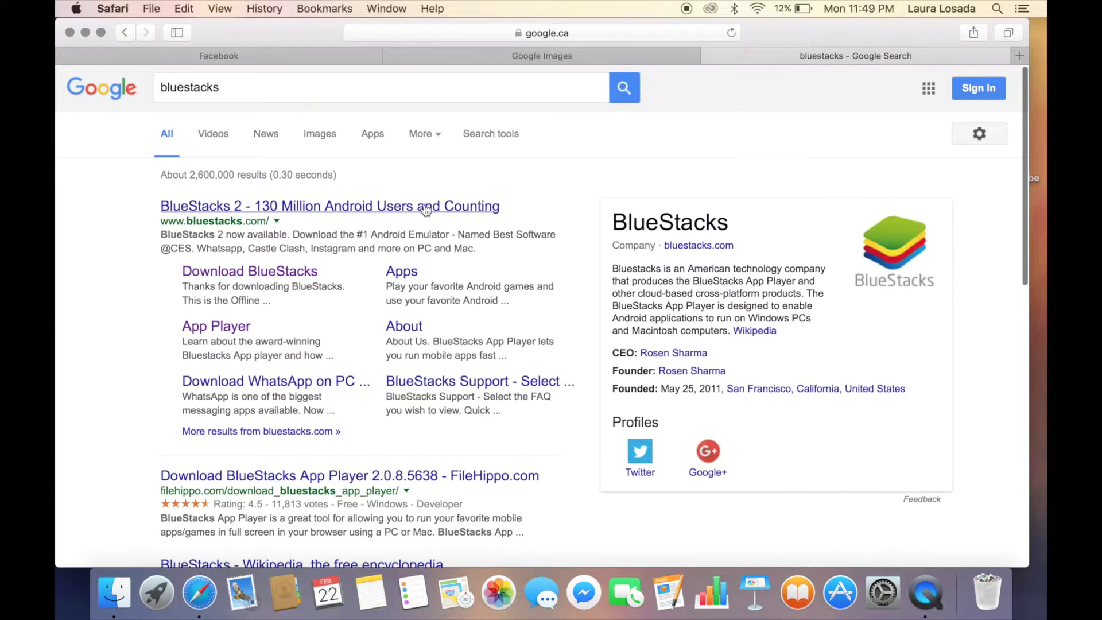
pyautogui.click(426, 208)
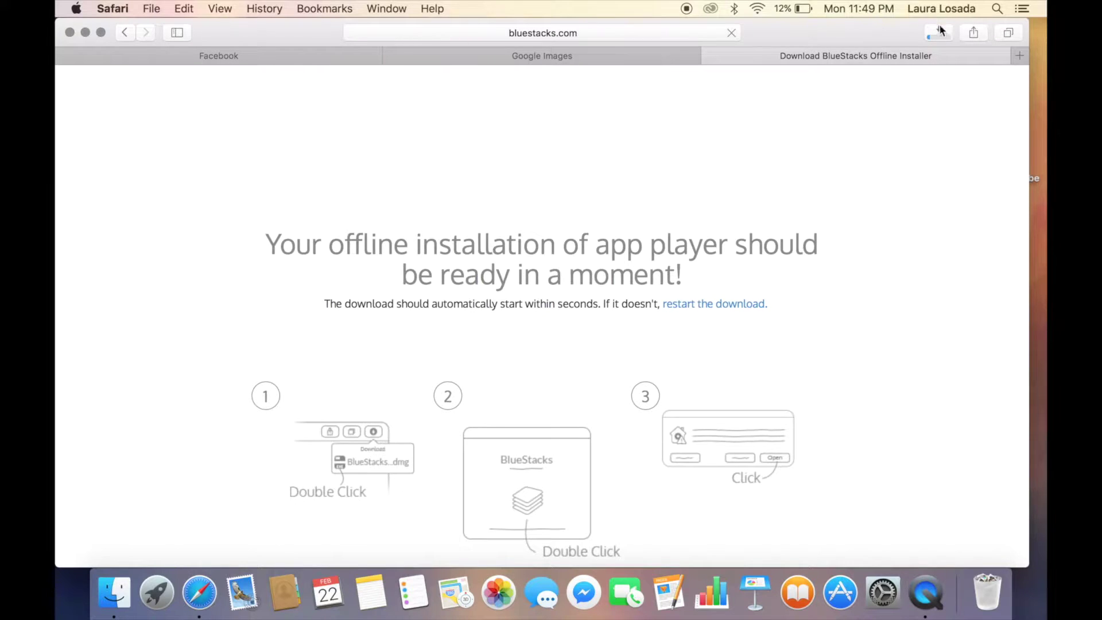
# - Stop the BlueStacks-Installer.dmg download and clear it from the download list
pyautogui.click(939, 32)
pyautogui.click(1001, 99)
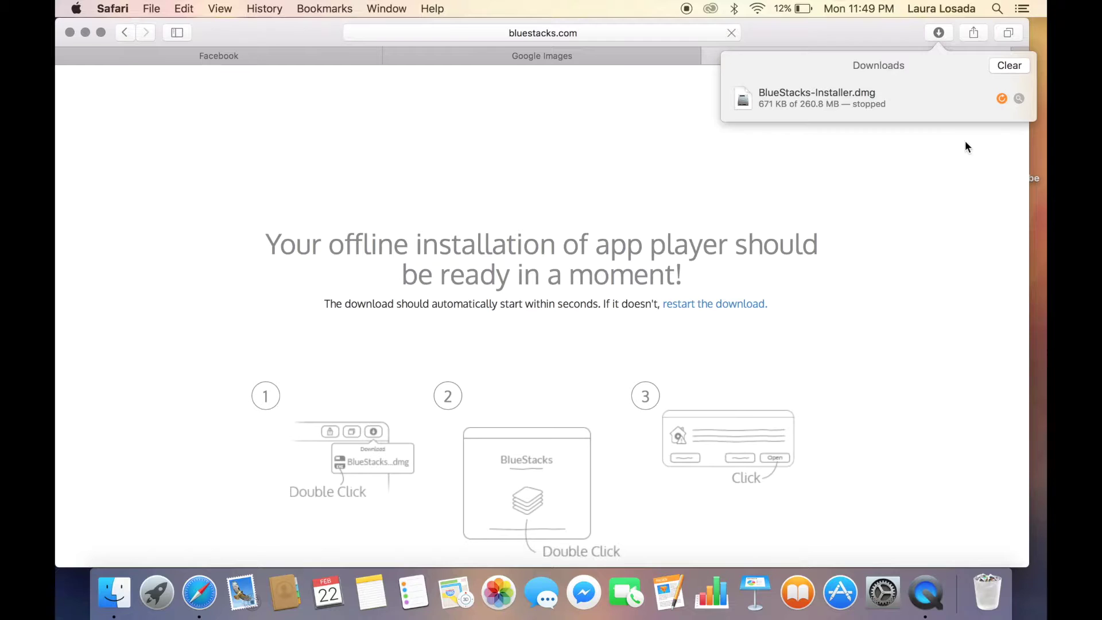
pyautogui.click(1015, 67)
# - Look over the offline installer page, return to the BlueStacks home page and review it
pyautogui.scroll(-1, 732, 273)
pyautogui.scroll(-5, 732, 271)
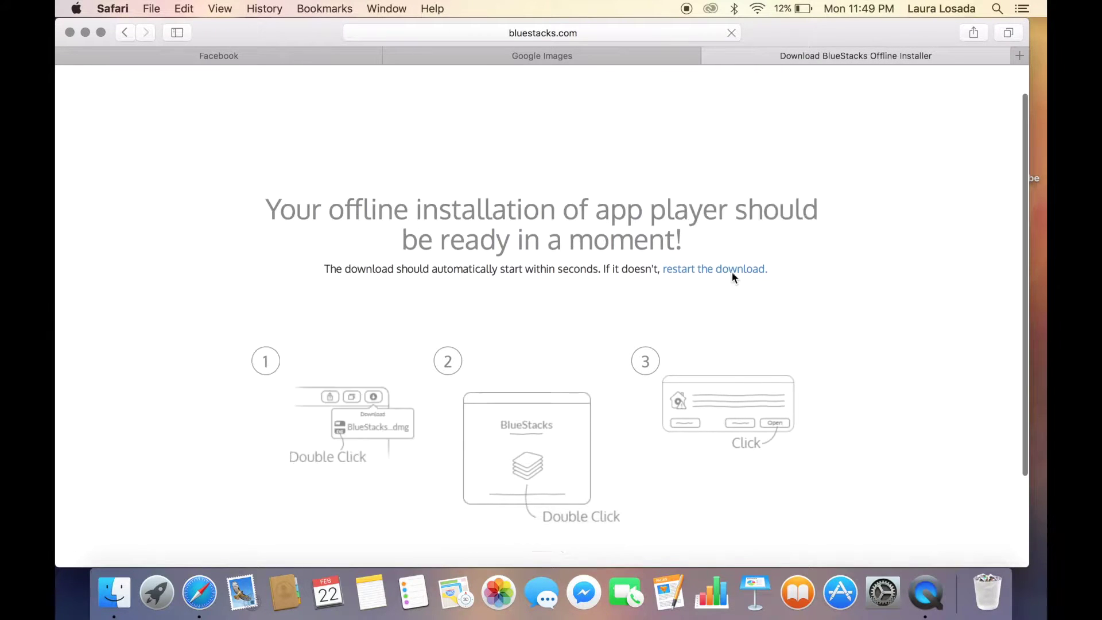
pyautogui.scroll(6, 732, 271)
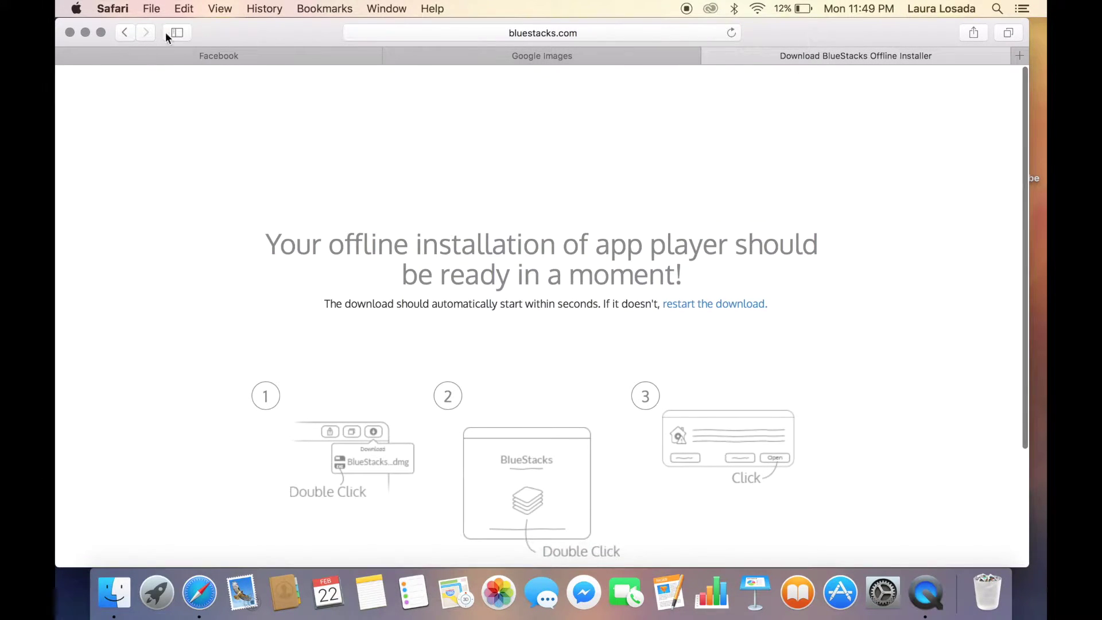
pyautogui.click(129, 32)
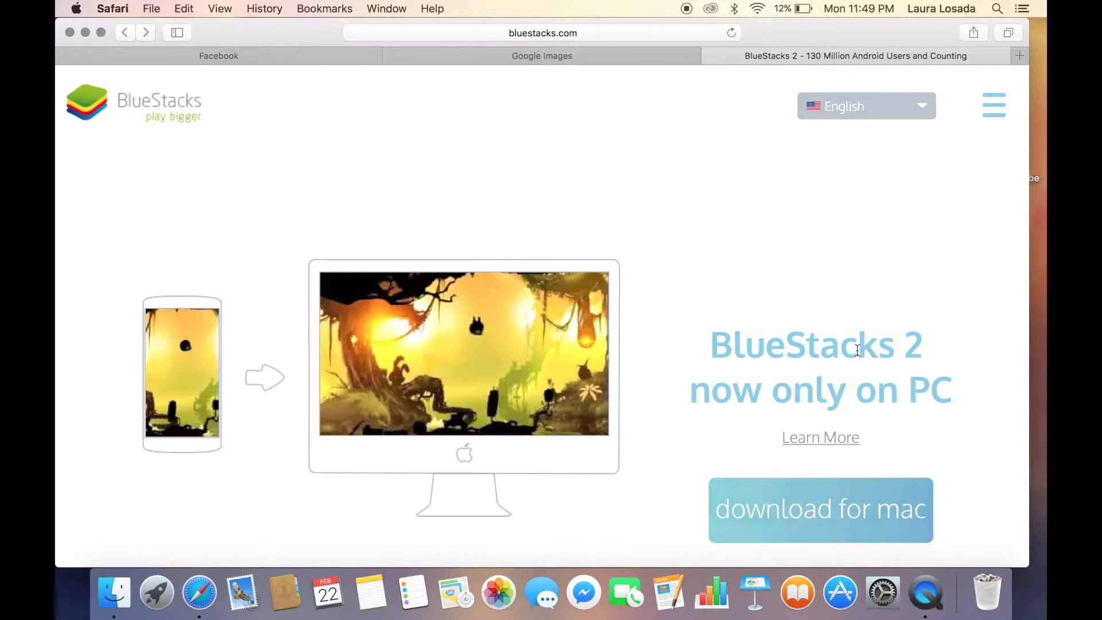
pyautogui.scroll(-5, 865, 330)
pyautogui.scroll(6, 866, 330)
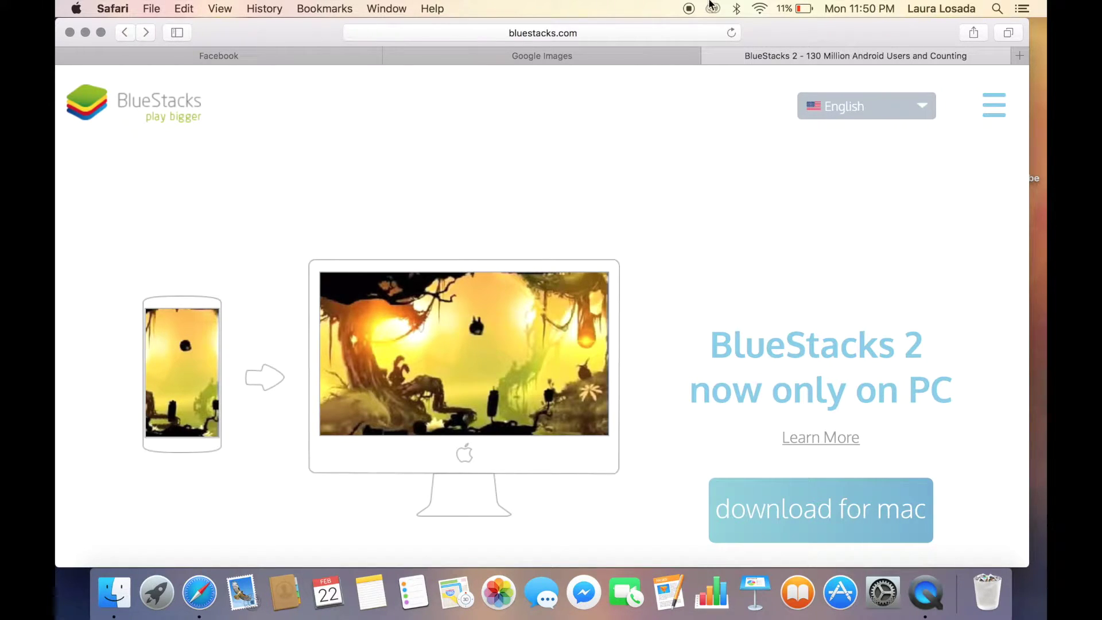
# - Switch to the installed BlueStacks app player and open its app search
pyautogui.click(158, 583)
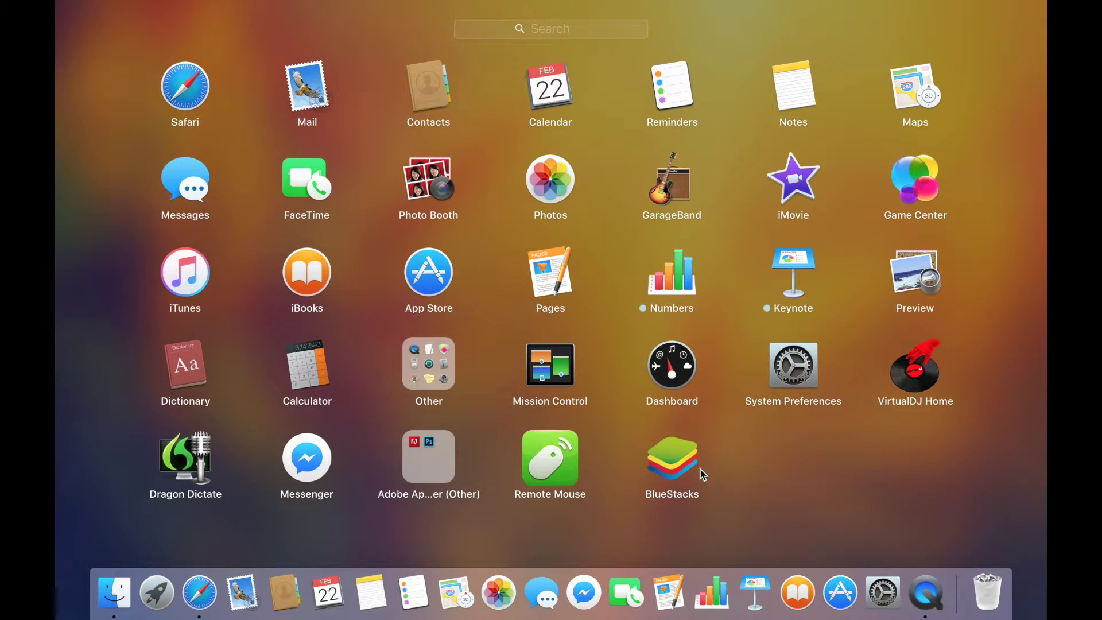
pyautogui.click(682, 468)
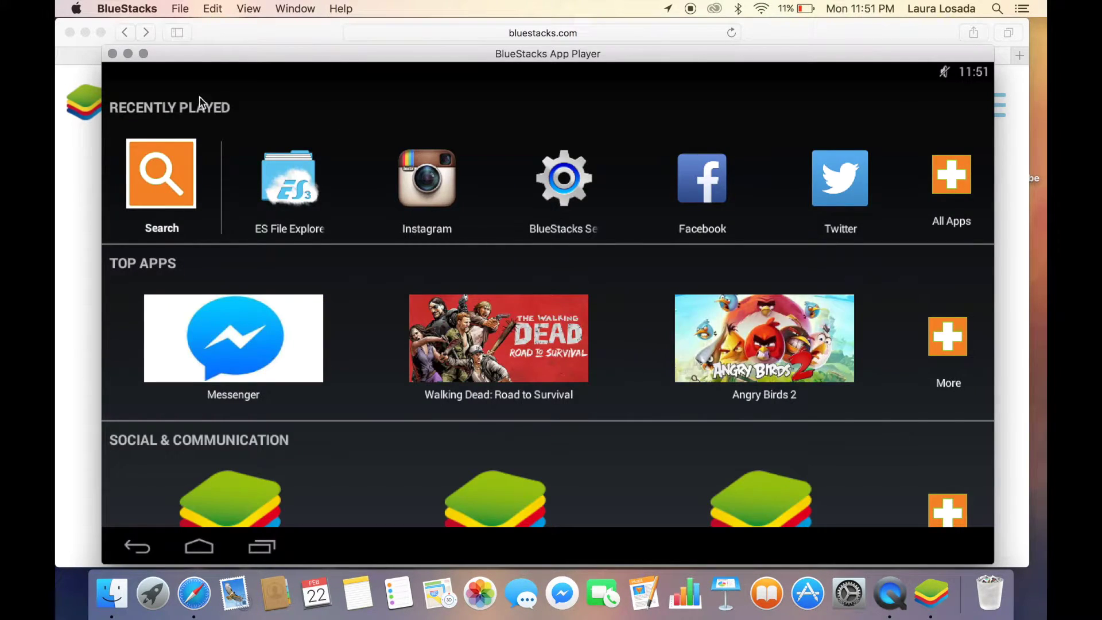
pyautogui.click(155, 184)
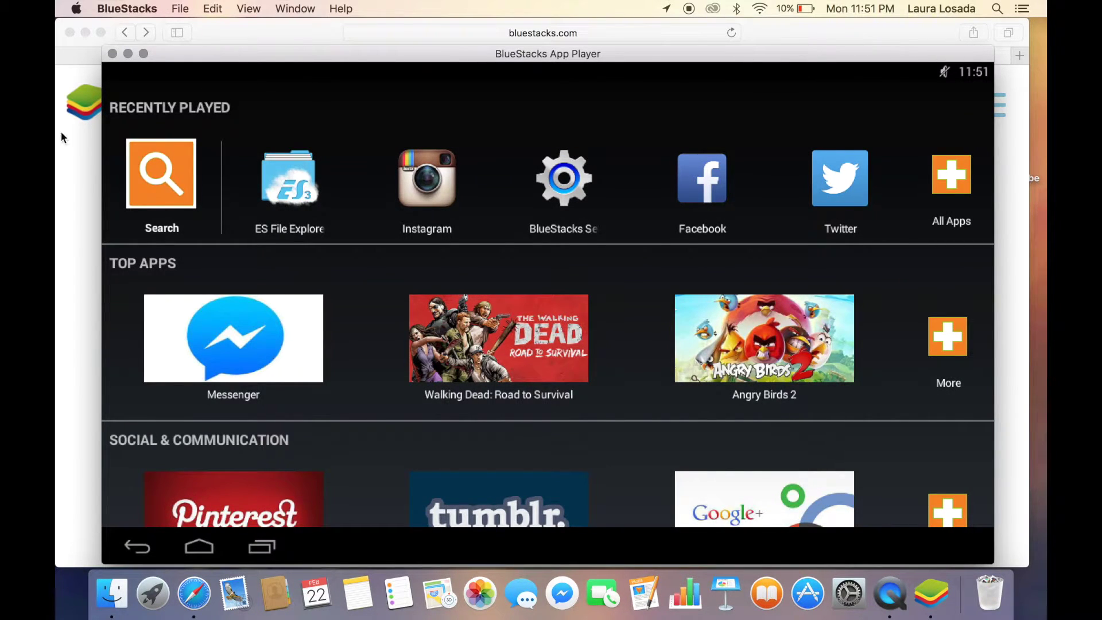
pyautogui.click(154, 171)
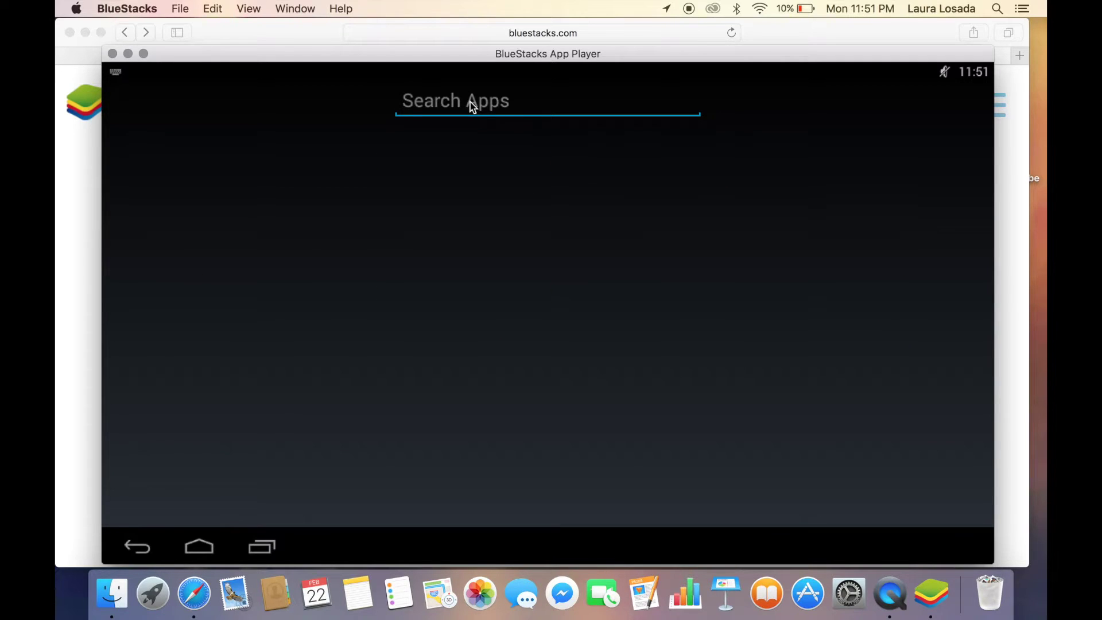
# - Search Google Play for "ES file exploere" from the app search
pyautogui.write('e')
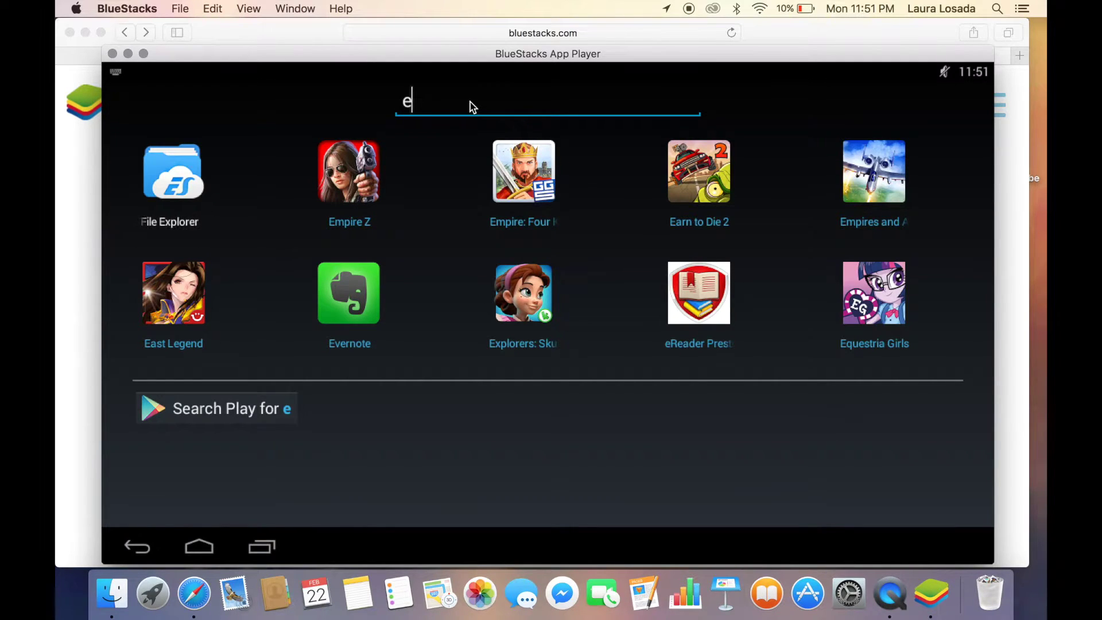
pyautogui.press('BackSpace')
pyautogui.write('ES')
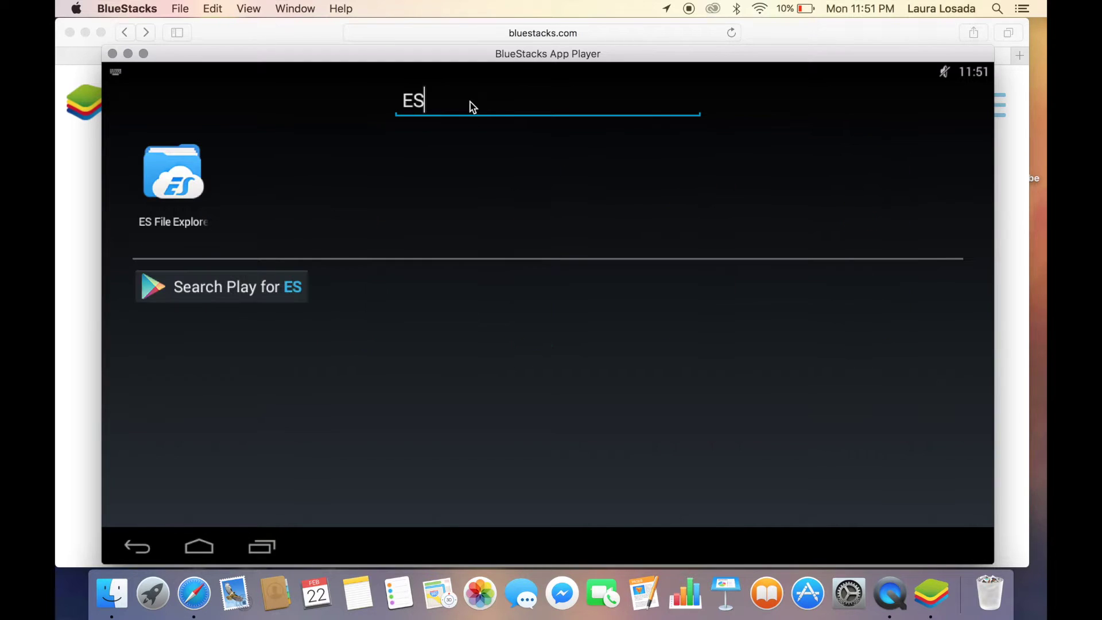
pyautogui.write(' fil')
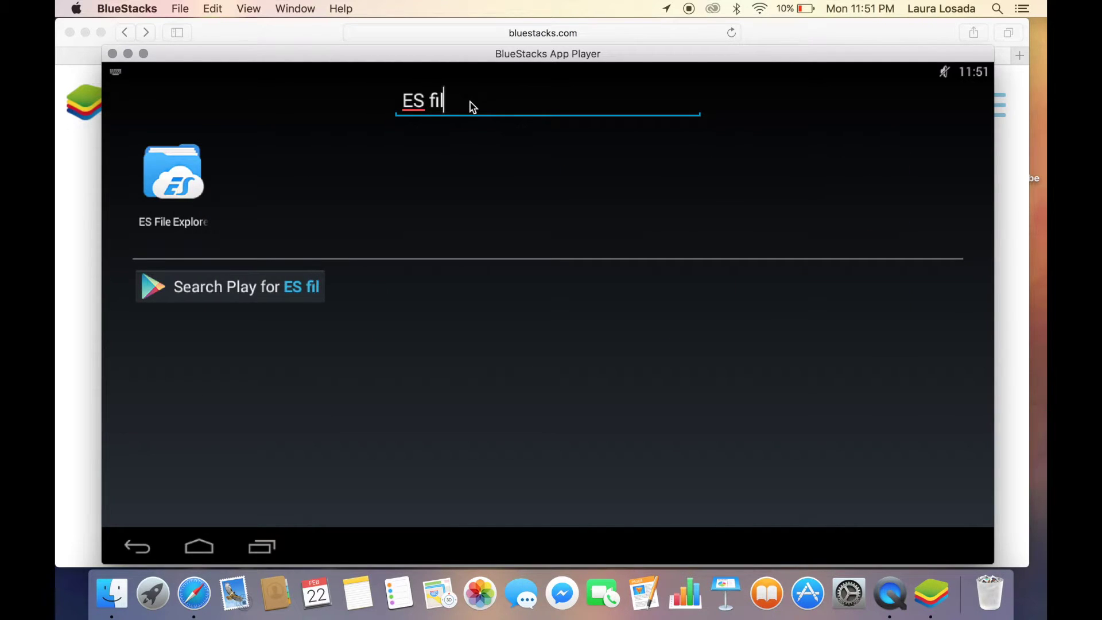
pyautogui.write('e explo')
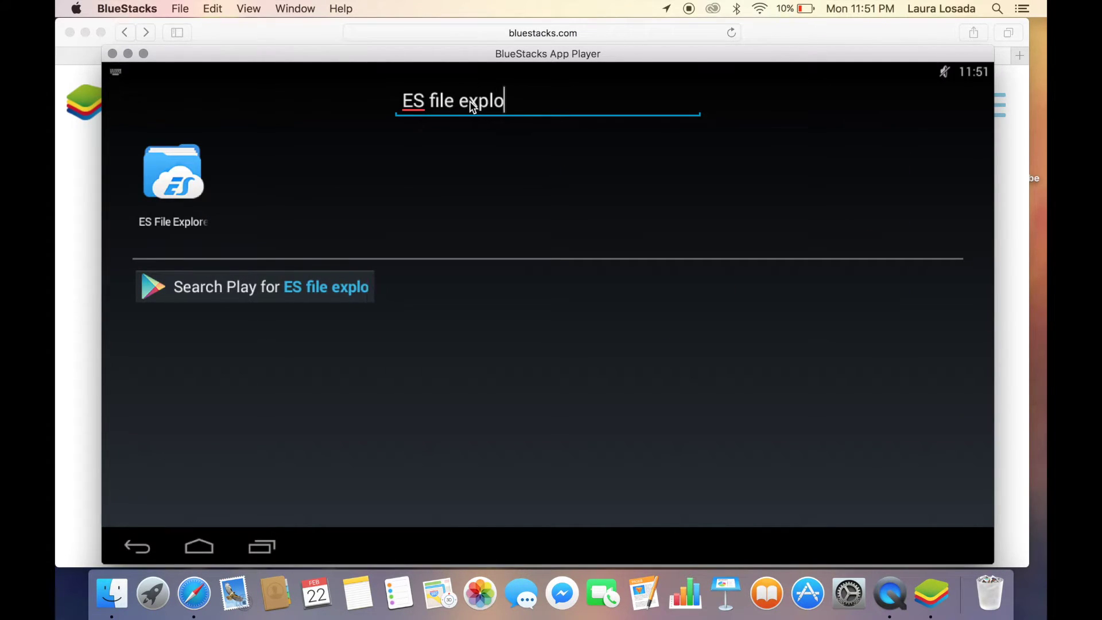
pyautogui.write('ere')
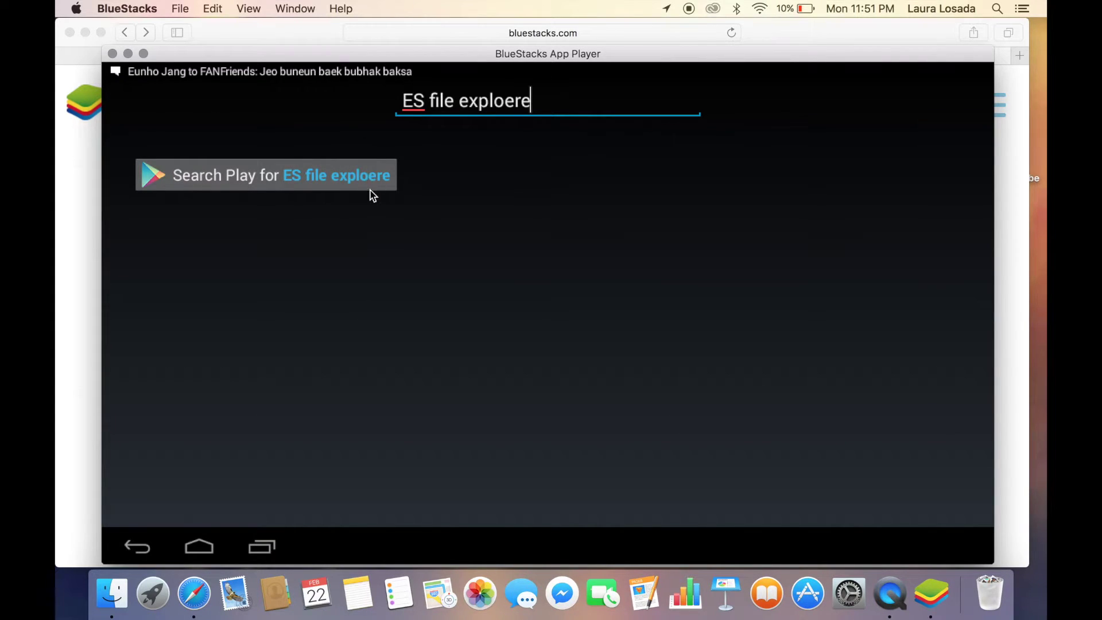
pyautogui.click(369, 185)
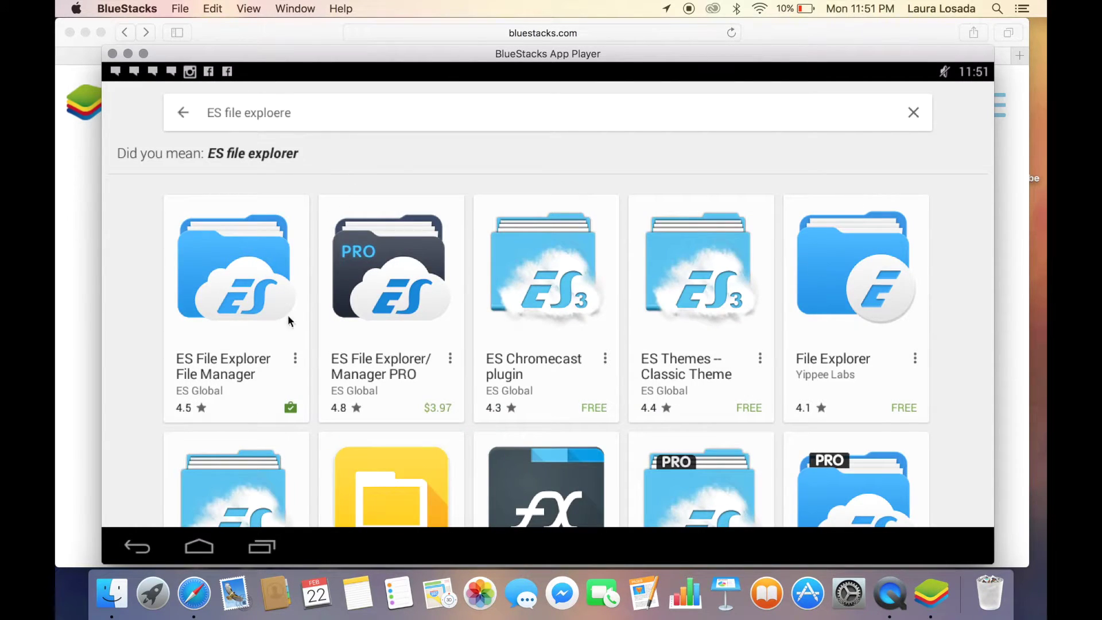
# - Examine the store page of ES File Explorer File Manager by ES Global and return to the search results
pyautogui.click(251, 215)
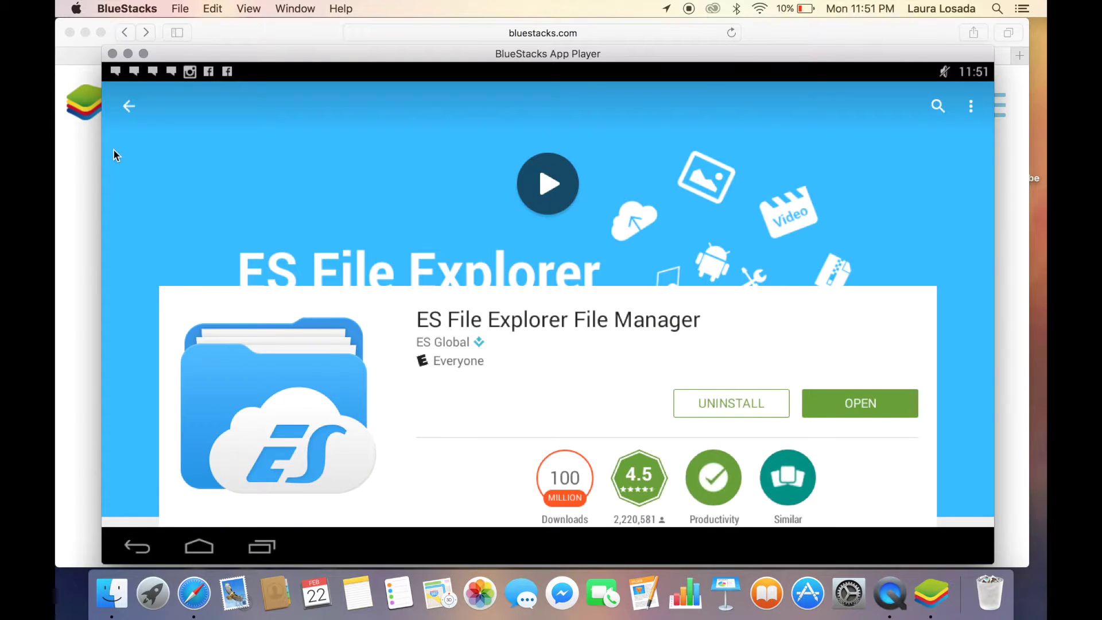
pyautogui.click(130, 105)
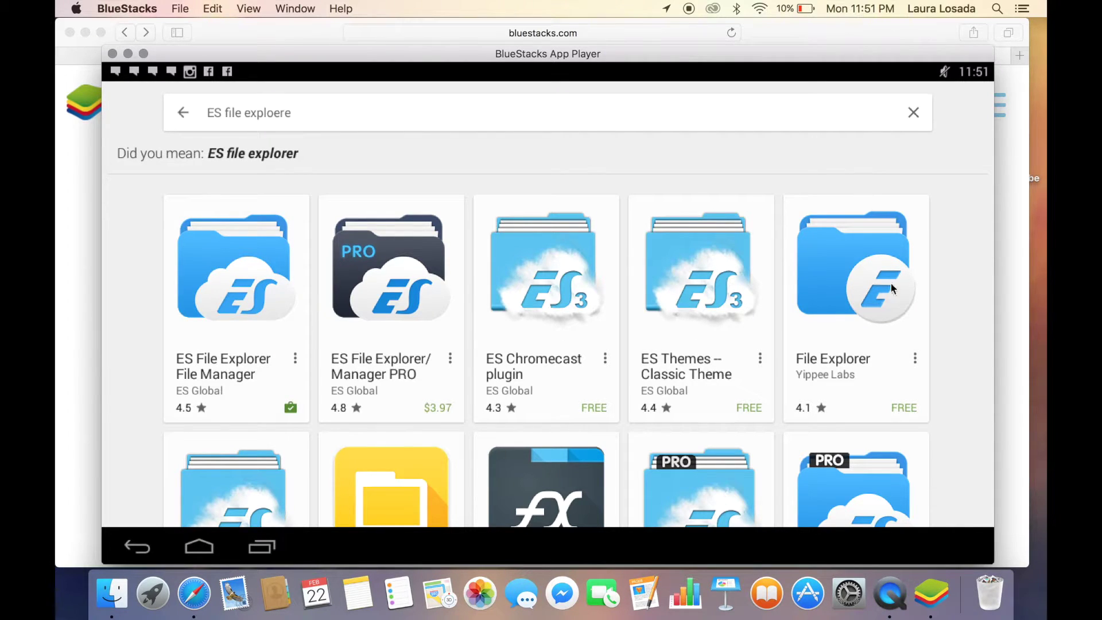
pyautogui.click(246, 247)
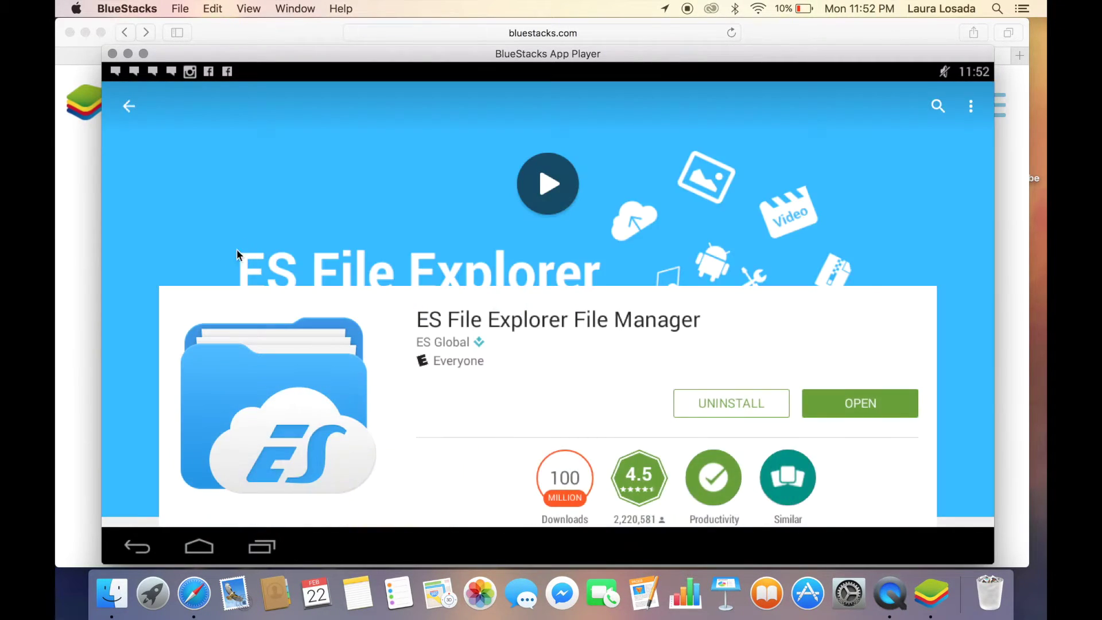
pyautogui.scroll(-3, 402, 448)
pyautogui.scroll(-2, 401, 448)
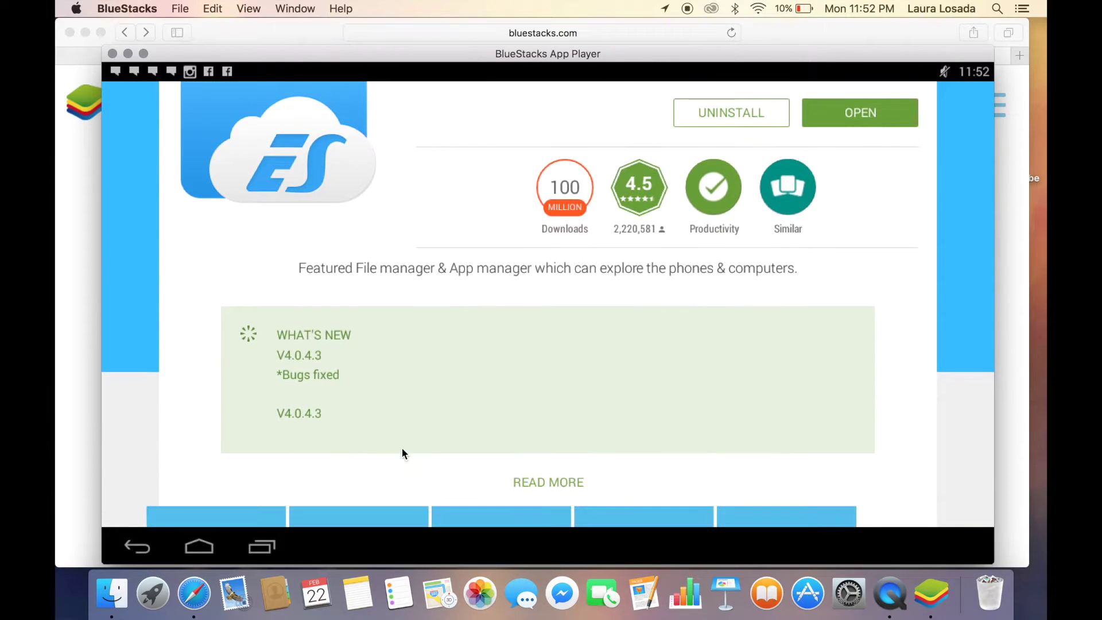
pyautogui.scroll(2, 402, 448)
pyautogui.scroll(-3, 402, 447)
pyautogui.scroll(5, 377, 241)
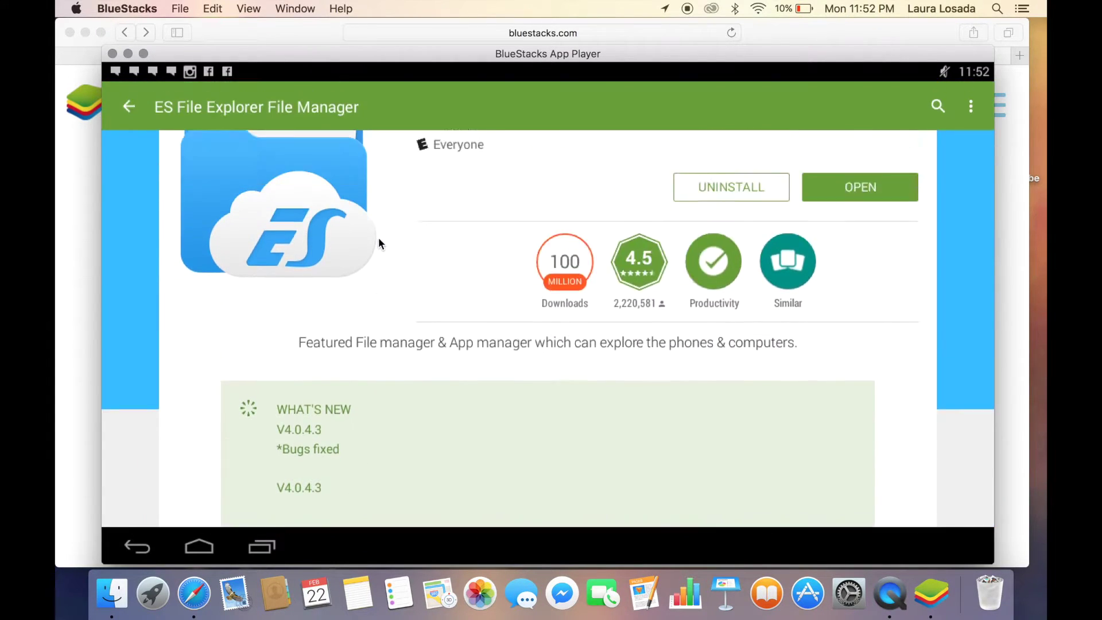
pyautogui.click(127, 104)
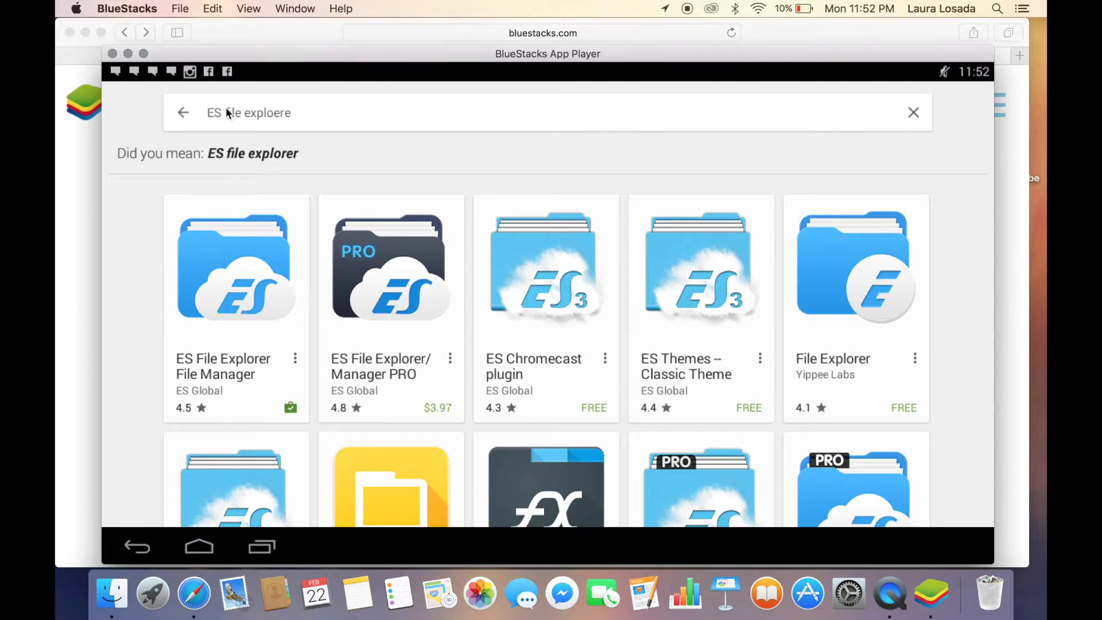
# - Replace the Google Play search text with "ins" and choose the suggested Instagram search, dismissing the low battery notification
pyautogui.click(307, 110)
pyautogui.press('BackSpace')
pyautogui.press('BackSpace')
pyautogui.press('BackSpace')
pyautogui.press('BackSpace')
pyautogui.press('BackSpace')
pyautogui.press('BackSpace')
pyautogui.press('BackSpace')
pyautogui.press('BackSpace')
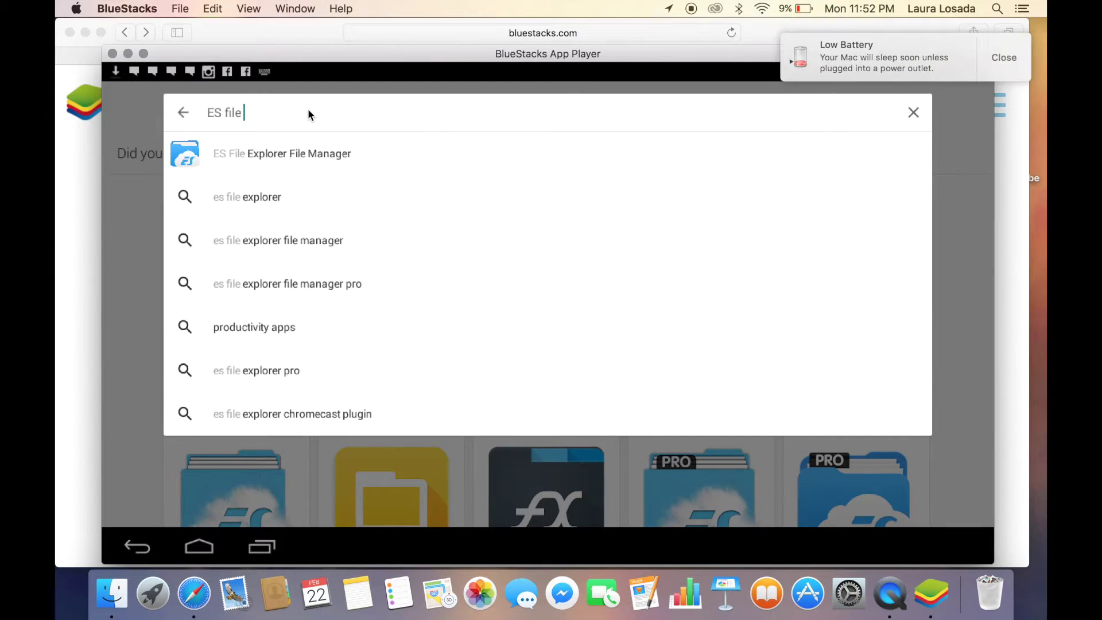
pyautogui.press('BackSpace')
pyautogui.press('BackSpace')
pyautogui.press('BackSpace')
pyautogui.press('BackSpace')
pyautogui.press('BackSpace')
pyautogui.press('BackSpace')
pyautogui.press('BackSpace')
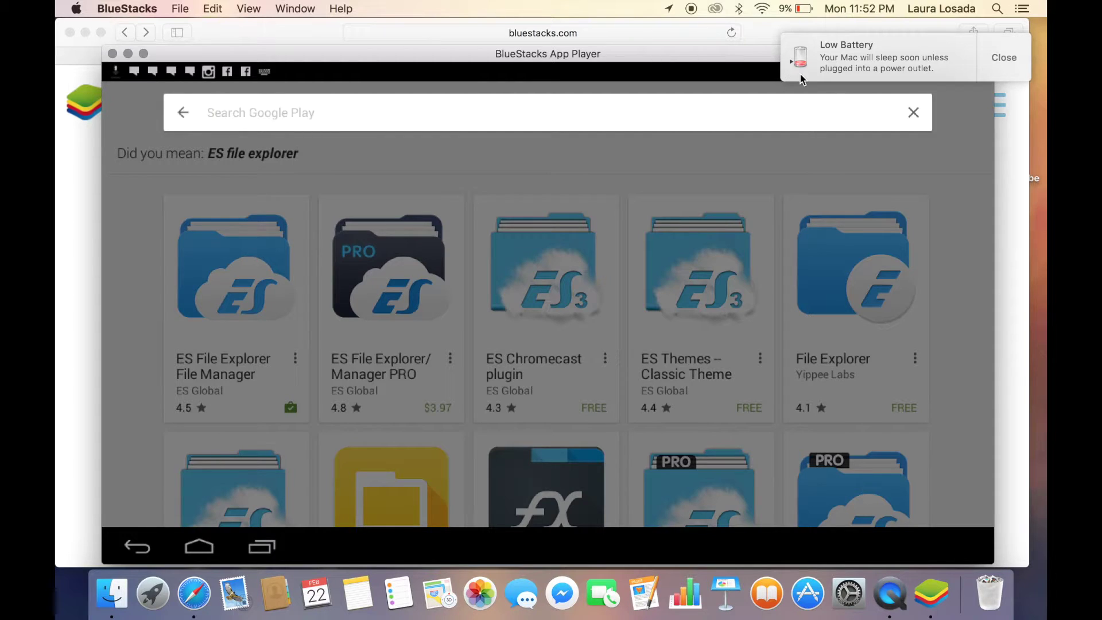
pyautogui.click(1007, 58)
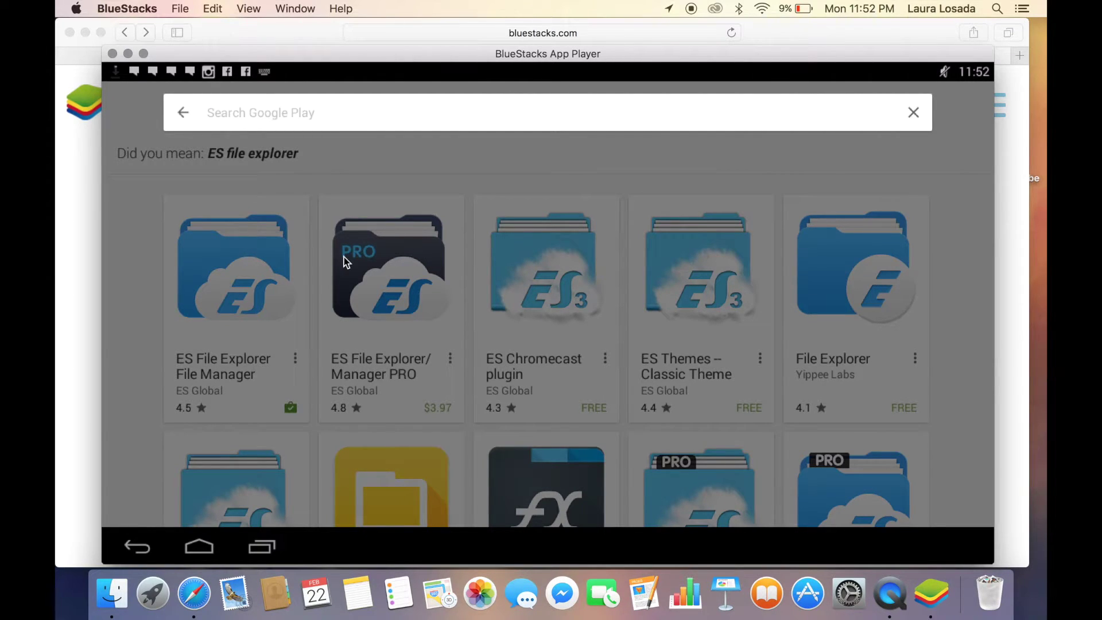
pyautogui.write('ins')
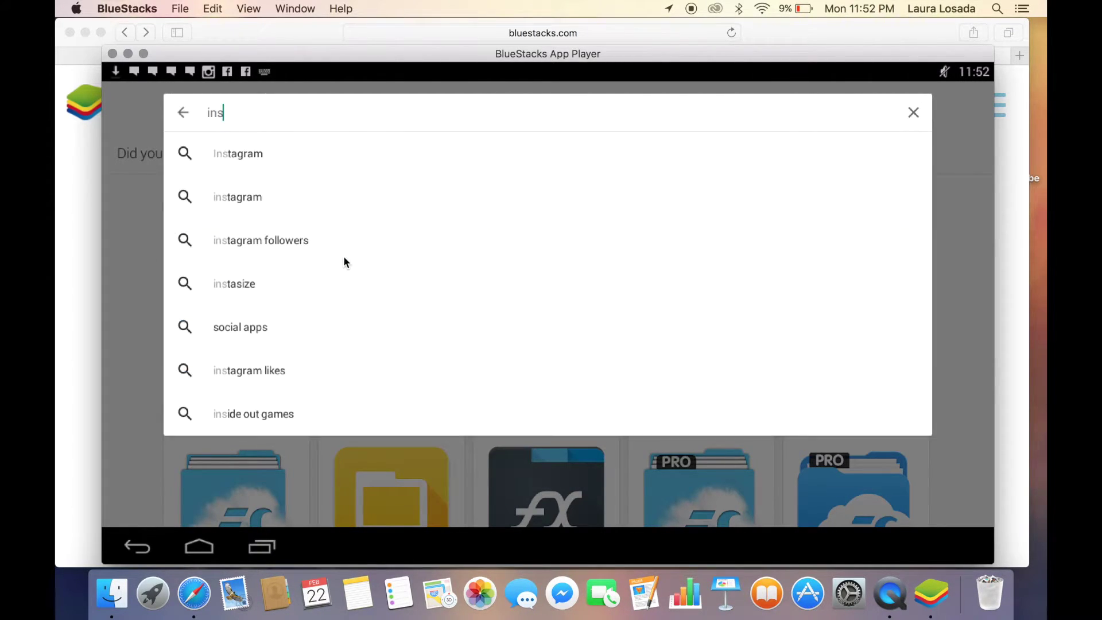
pyautogui.click(305, 154)
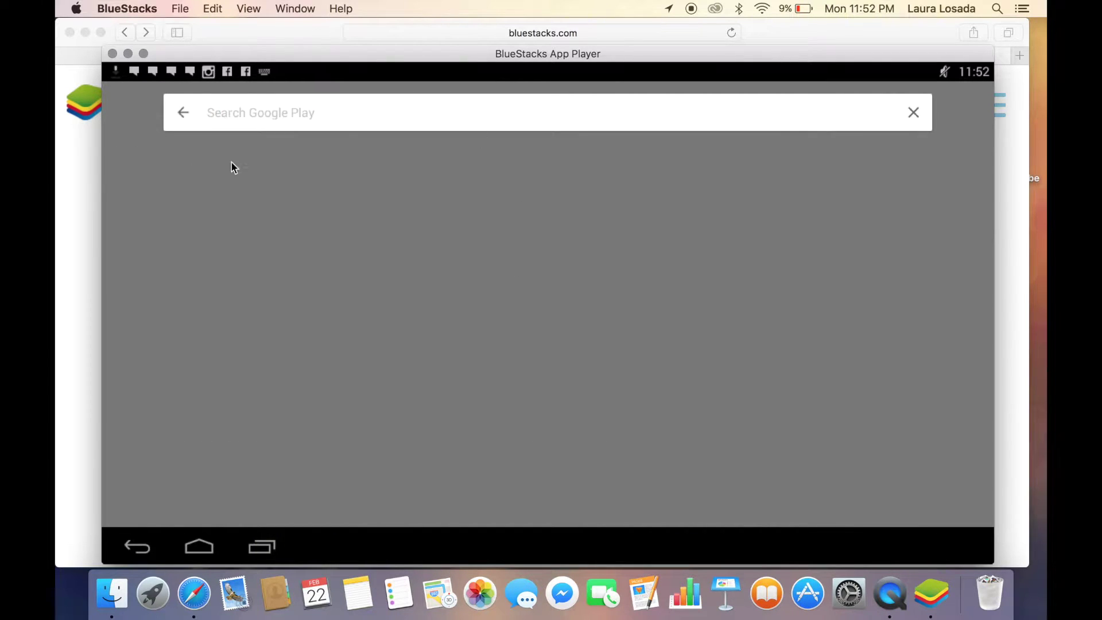
# - Look over Instagram's store page and dismiss every notification in the BlueStacks notification list
pyautogui.scroll(-5, 505, 391)
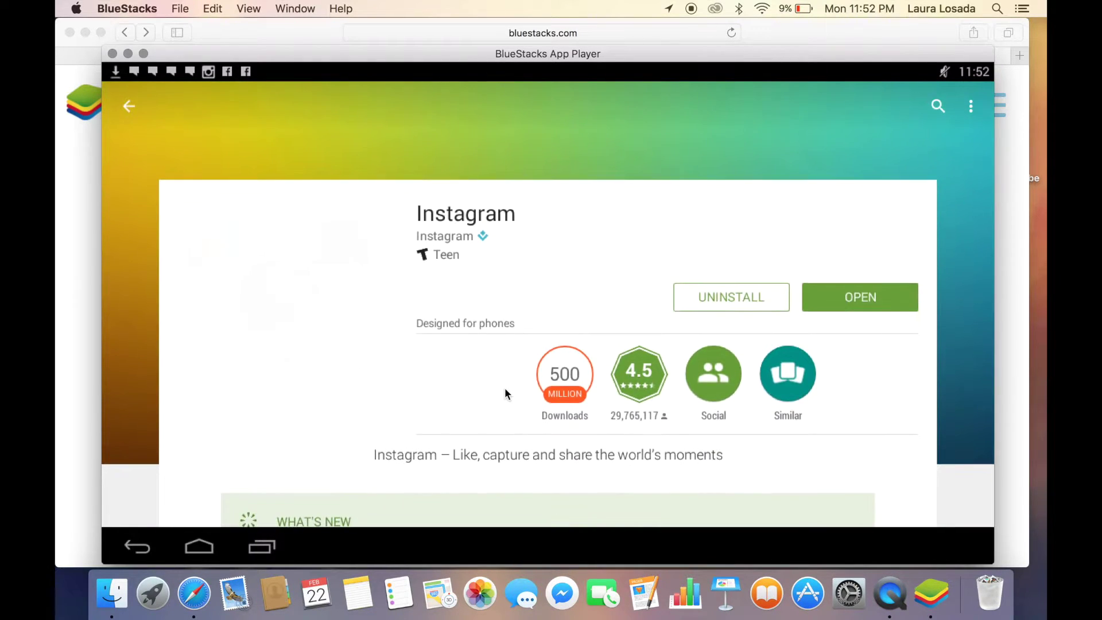
pyautogui.scroll(5, 505, 390)
pyautogui.moveTo(419, 69); pyautogui.dragTo(381, 473)
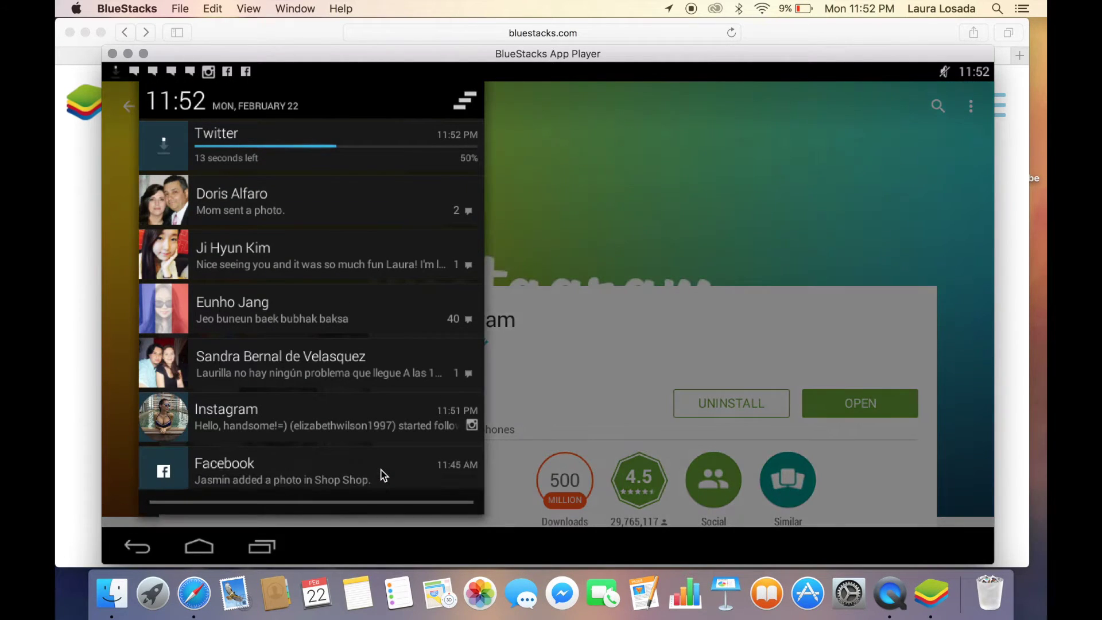
pyautogui.moveTo(404, 363); pyautogui.dragTo(182, 361)
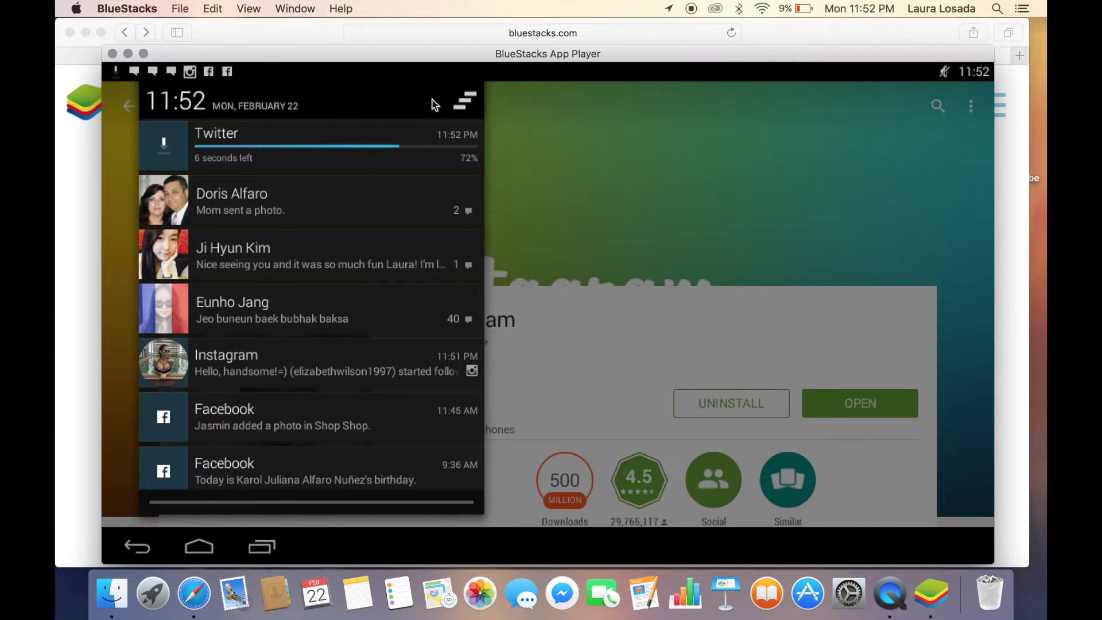
pyautogui.moveTo(412, 207); pyautogui.dragTo(190, 212)
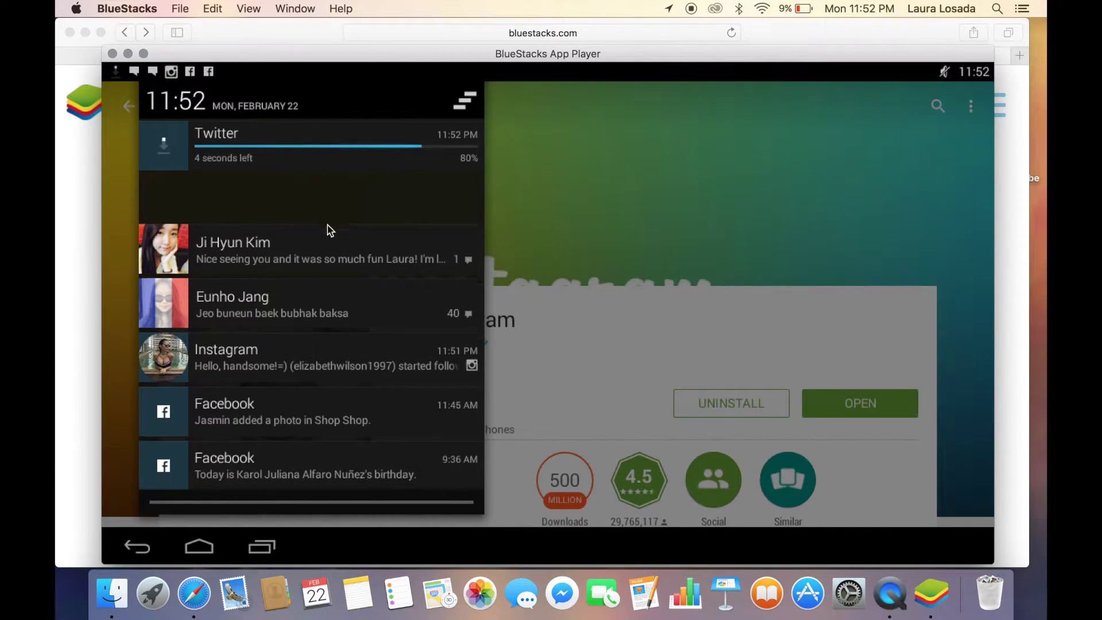
pyautogui.moveTo(328, 264); pyautogui.dragTo(112, 270)
pyautogui.moveTo(298, 212); pyautogui.dragTo(57, 210)
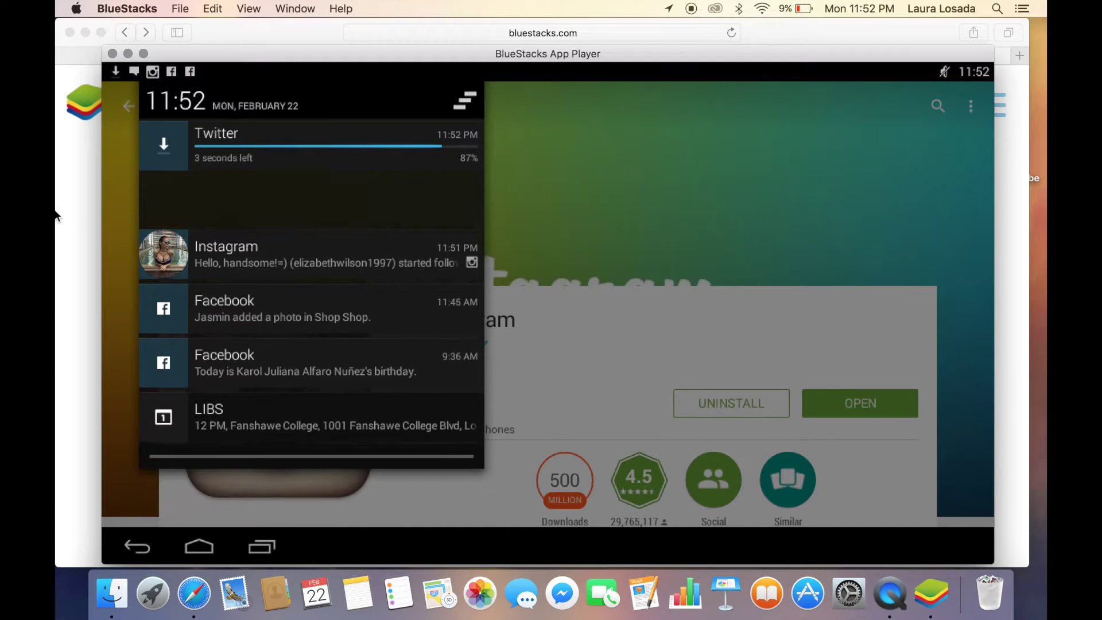
pyautogui.moveTo(318, 268); pyautogui.dragTo(103, 270)
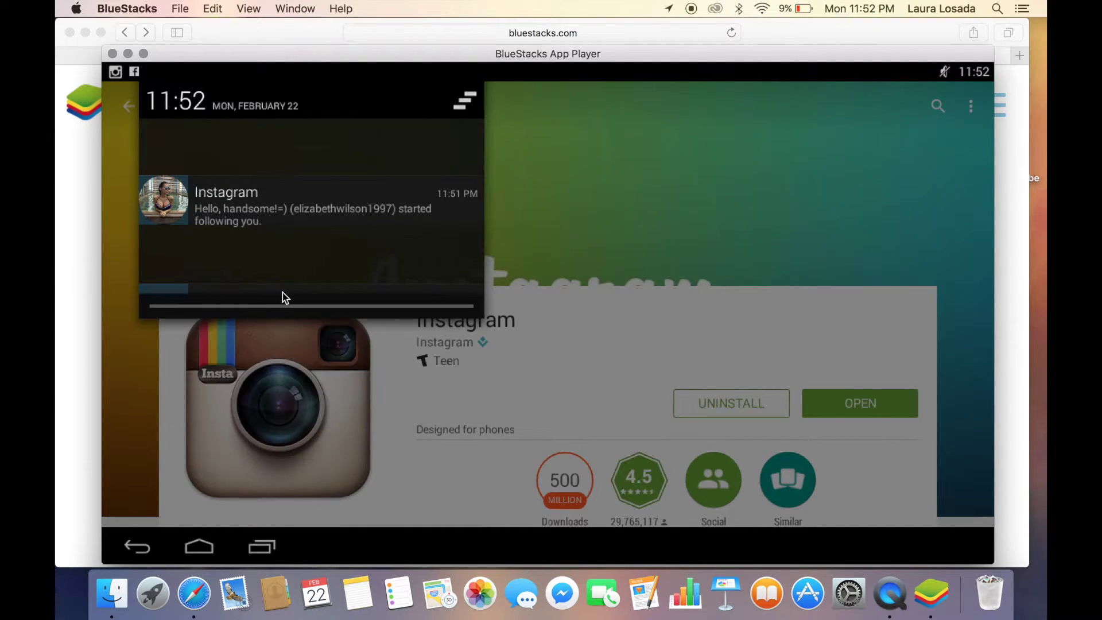
pyautogui.moveTo(342, 233); pyautogui.dragTo(56, 279)
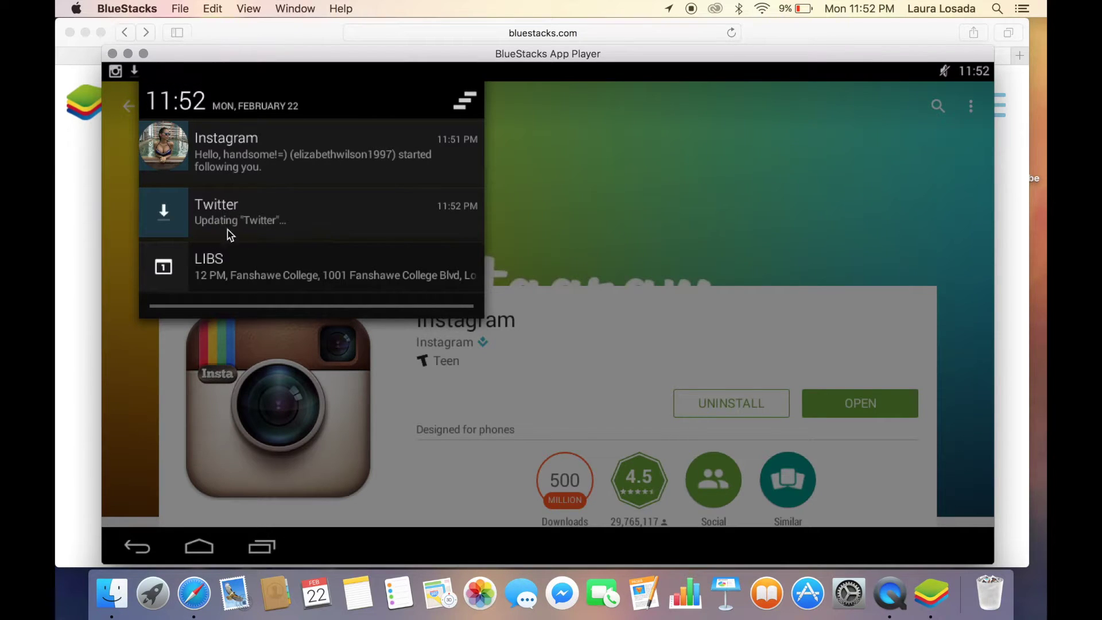
pyautogui.moveTo(298, 230); pyautogui.dragTo(54, 241)
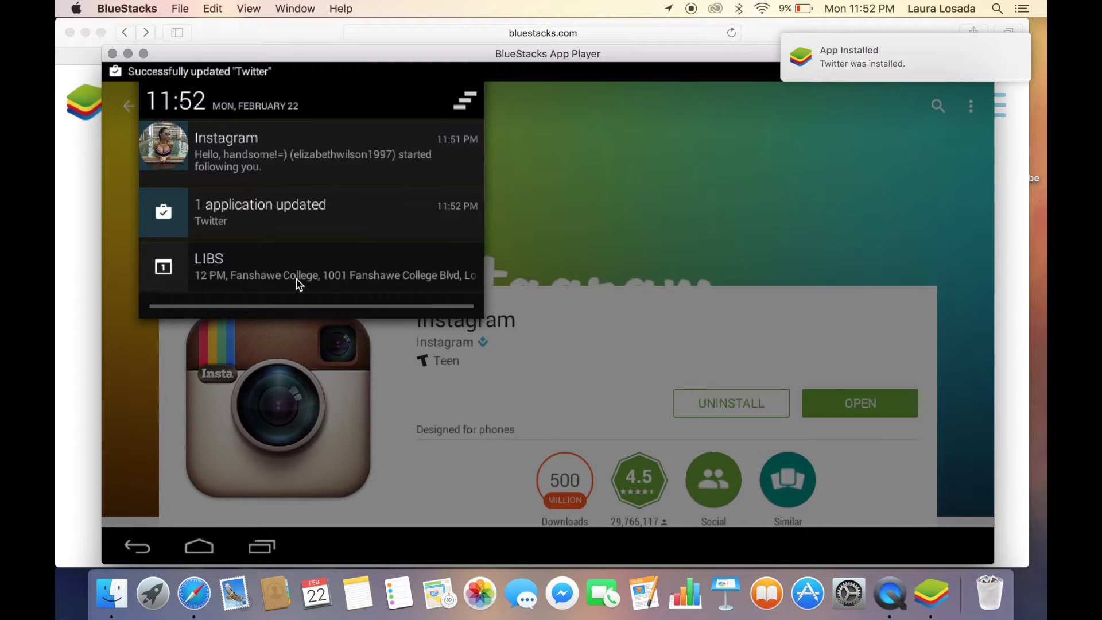
pyautogui.moveTo(278, 277); pyautogui.dragTo(82, 293)
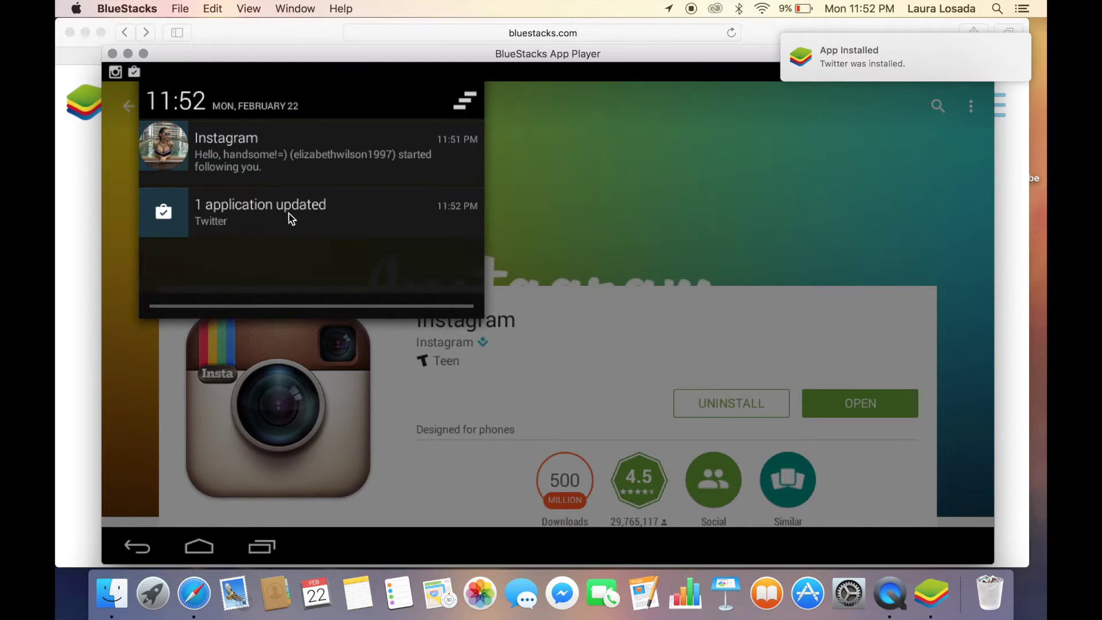
pyautogui.moveTo(291, 218); pyautogui.dragTo(55, 240)
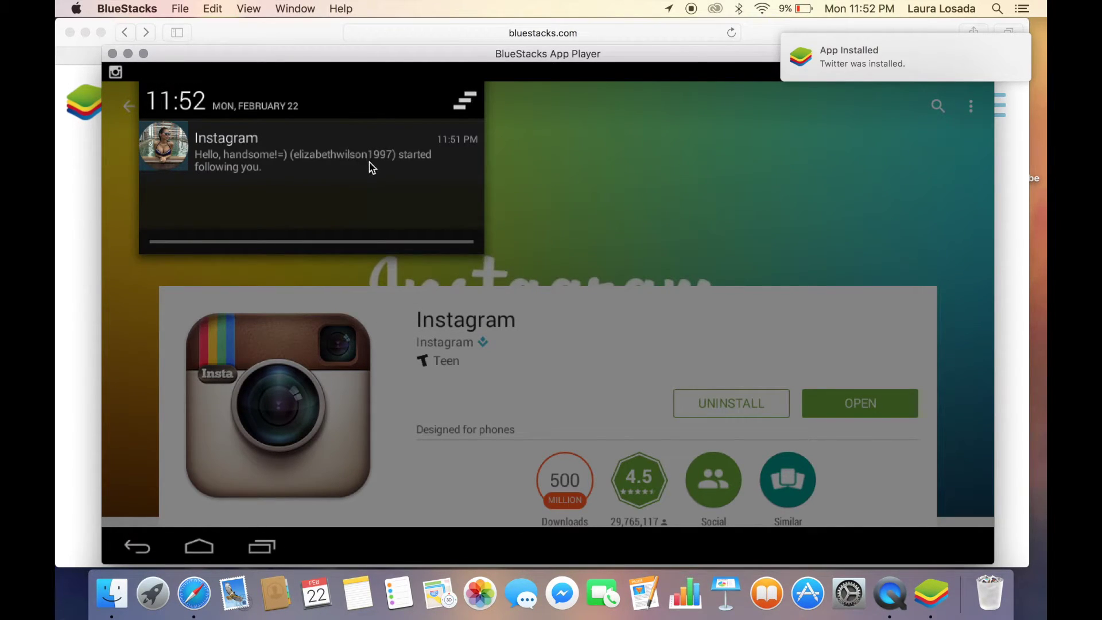
pyautogui.moveTo(369, 165); pyautogui.dragTo(54, 197)
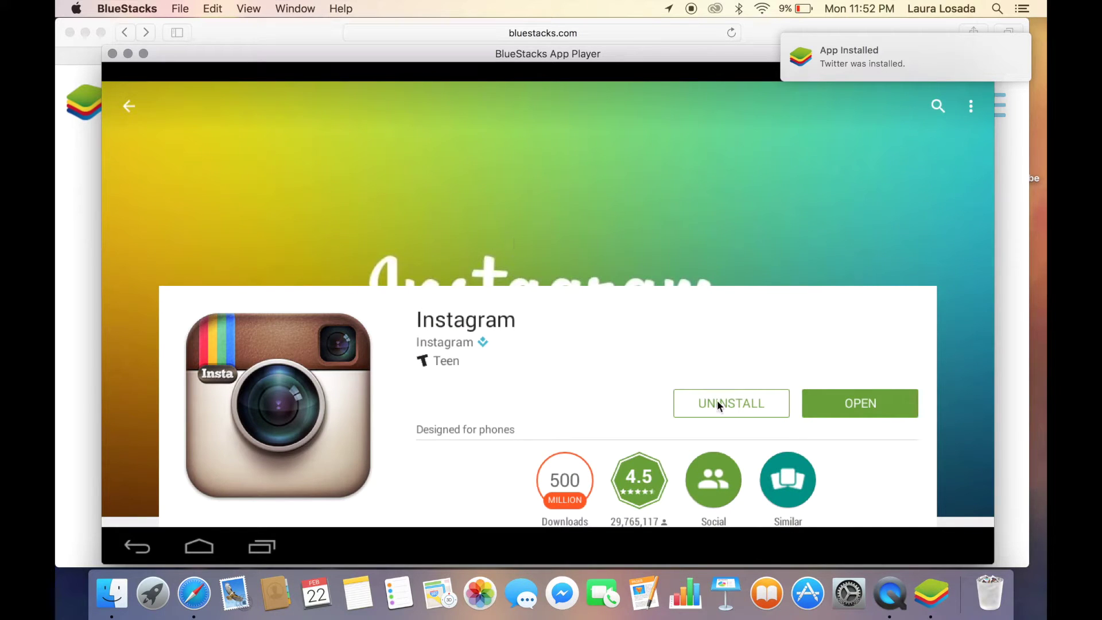
# - Minimize BlueStacks, switch to the Google Images page in Safari and search for "quotes tumblr"
pyautogui.click(127, 54)
pyautogui.click(578, 61)
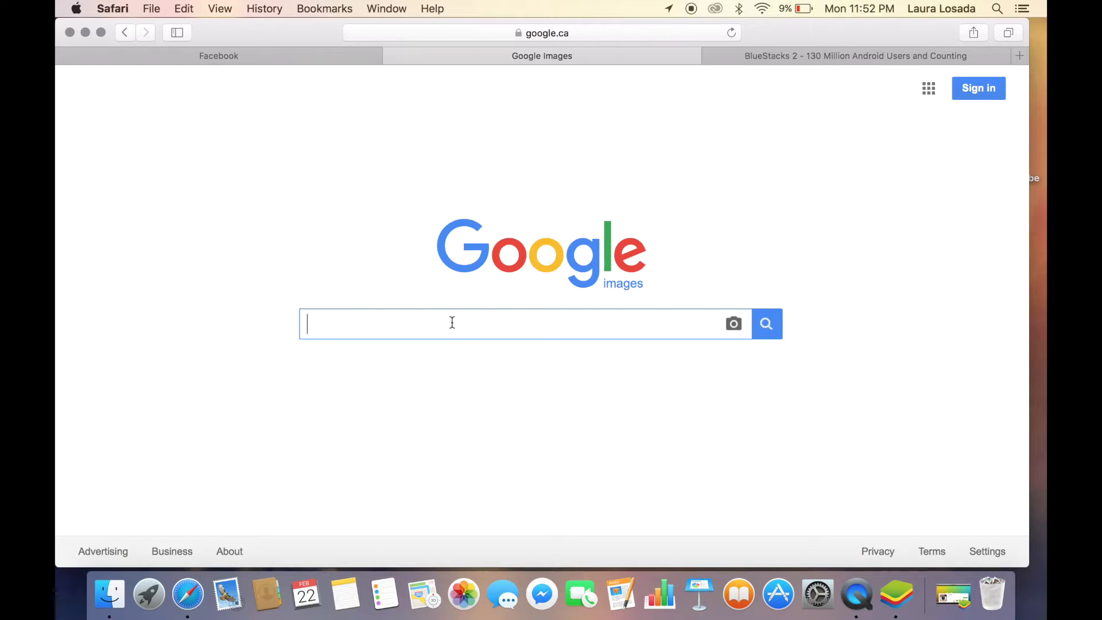
pyautogui.write('quotes')
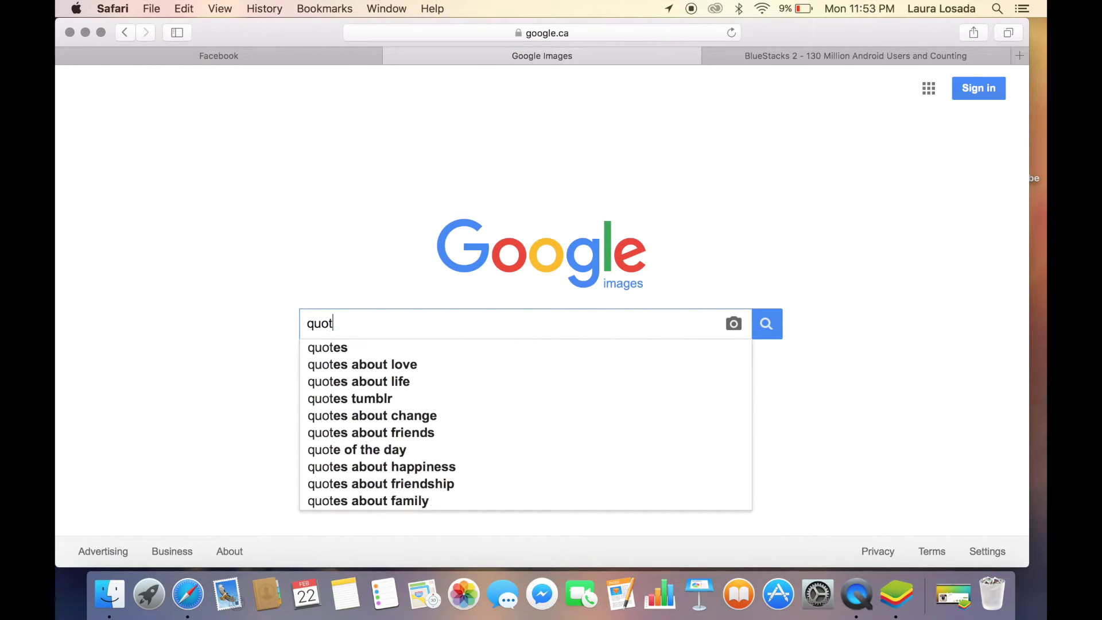
pyautogui.press('Down')
pyautogui.press('Down')
pyautogui.press('Down')
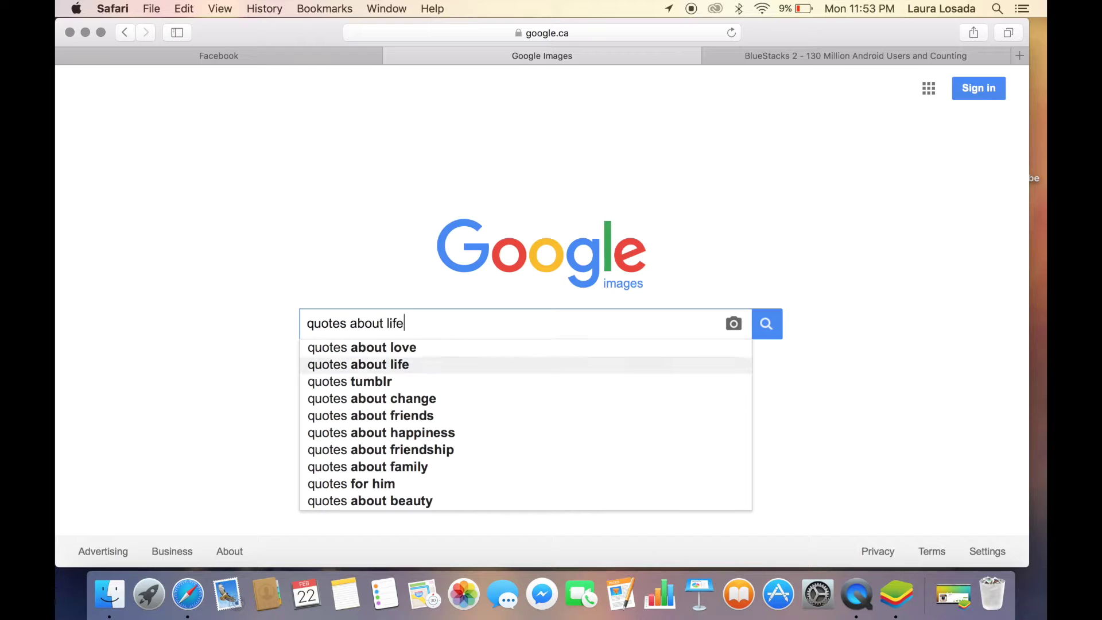
pyautogui.press('Return')
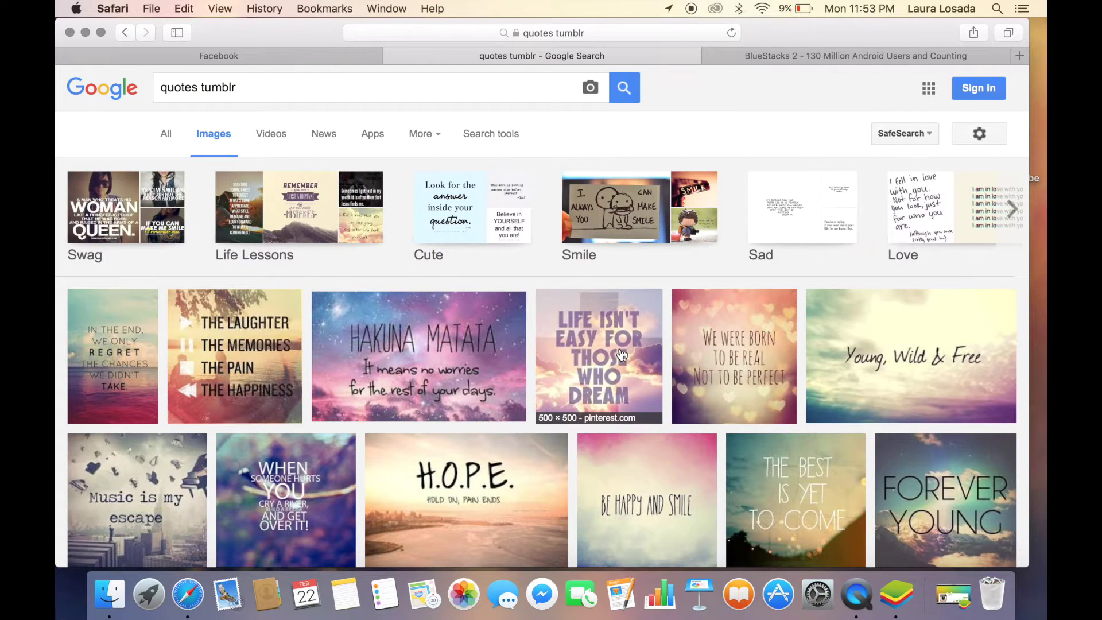
# - Preview the "Life isn't easy for those who dream" image, close it, and preview the "H.O.P.E. Hold on, pain ends" image instead
pyautogui.click(622, 354)
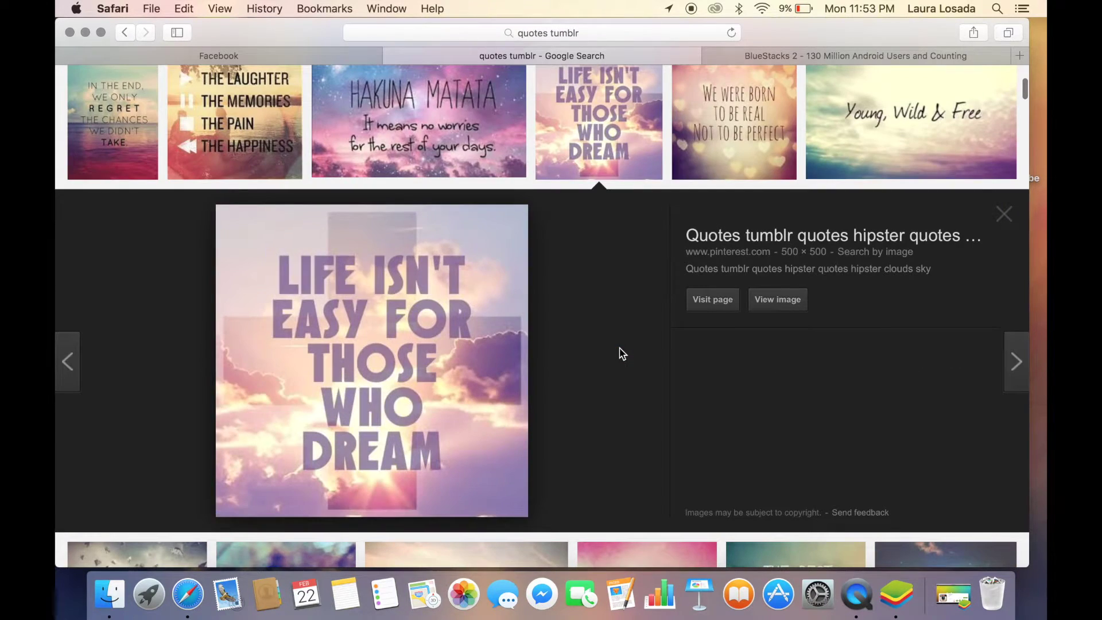
pyautogui.click(1004, 211)
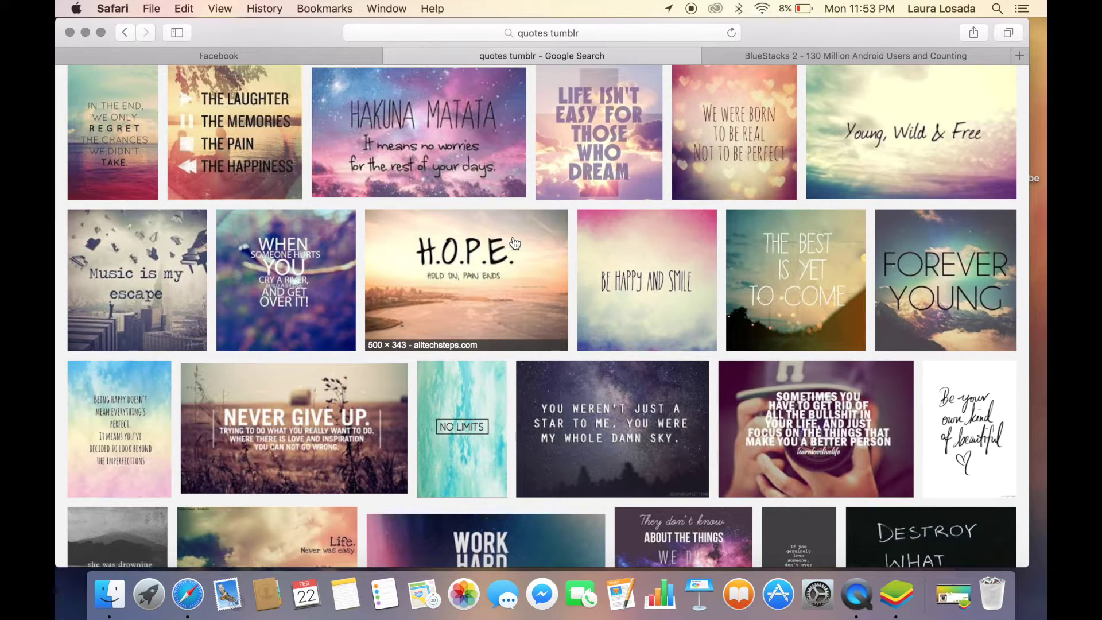
pyautogui.click(495, 274)
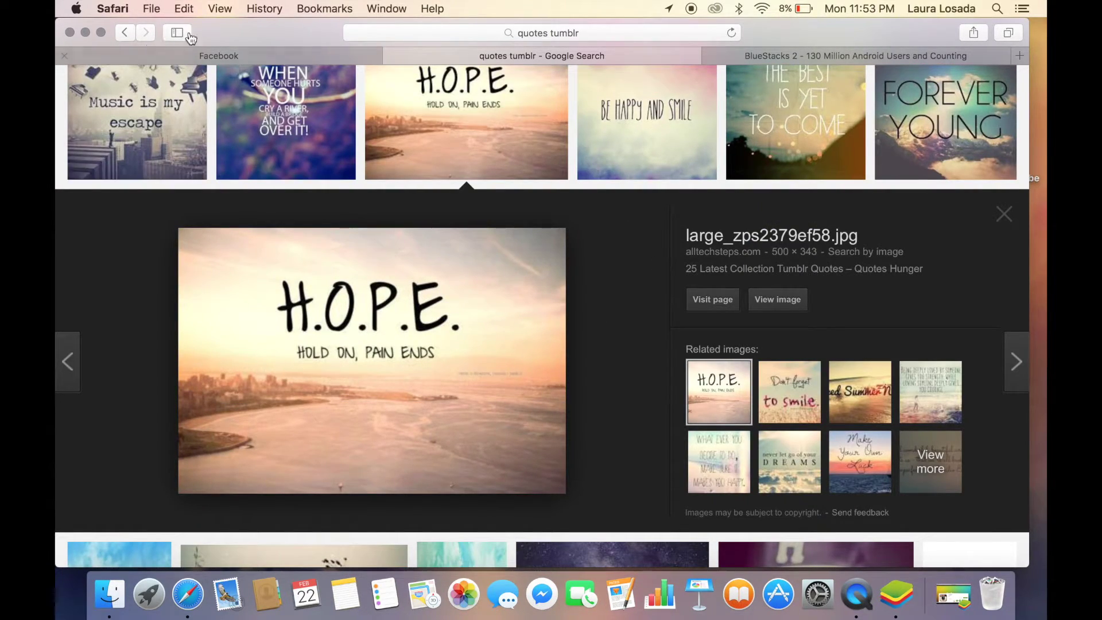
# - Uncover part of the desktop, save the enlarged H.O.P.E. image onto it, and minimize Safari
pyautogui.moveTo(221, 33); pyautogui.dragTo(402, 32)
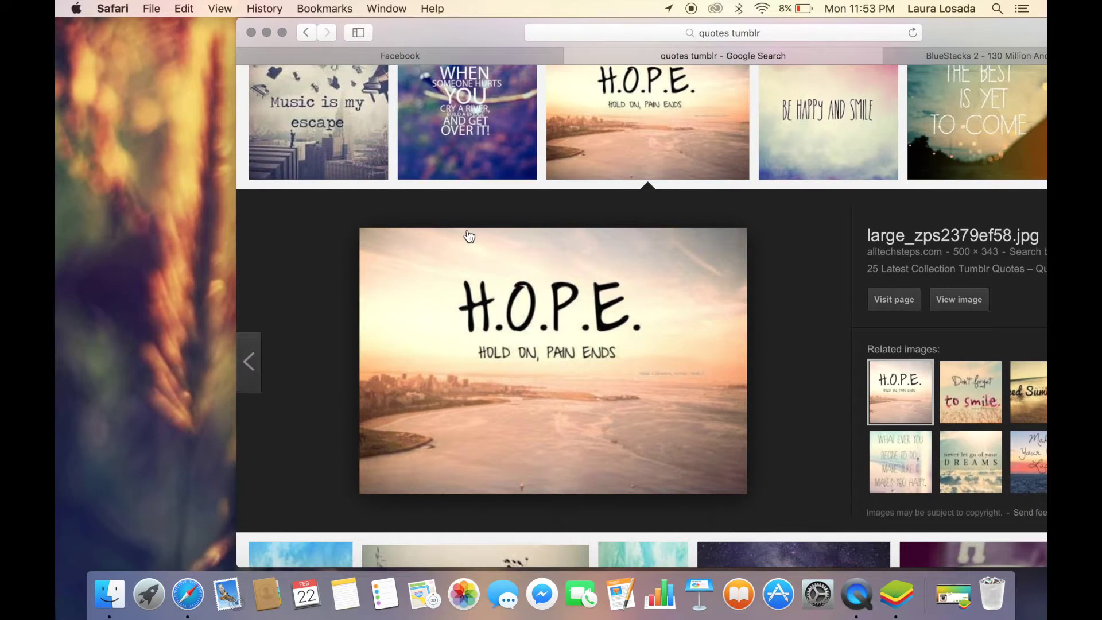
pyautogui.click(466, 232)
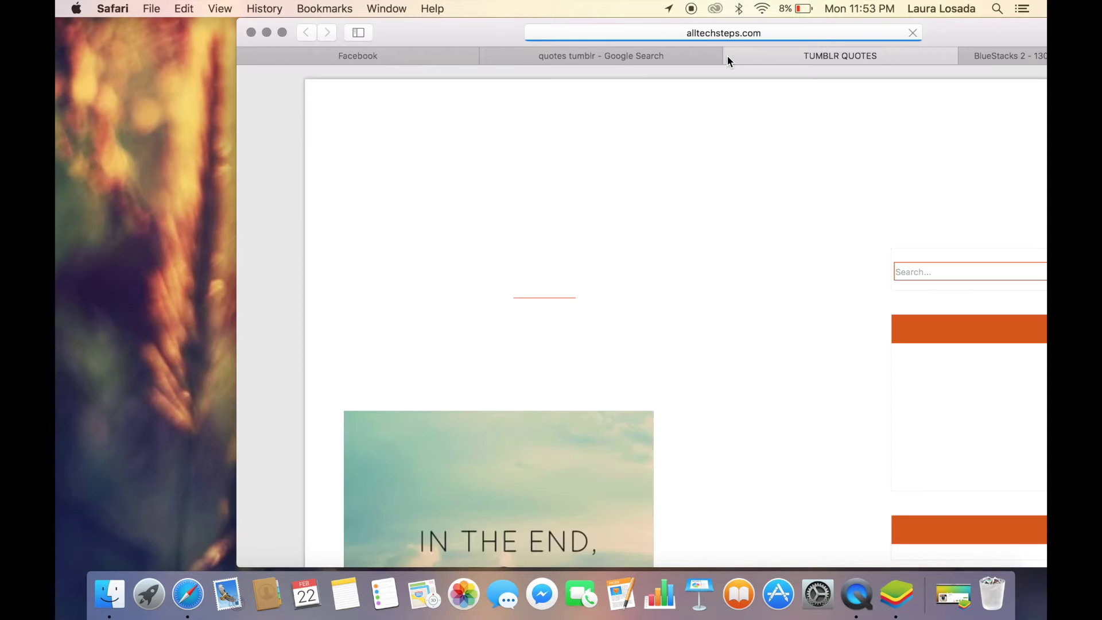
pyautogui.click(732, 55)
pyautogui.click(476, 282)
pyautogui.moveTo(476, 283); pyautogui.dragTo(382, 265)
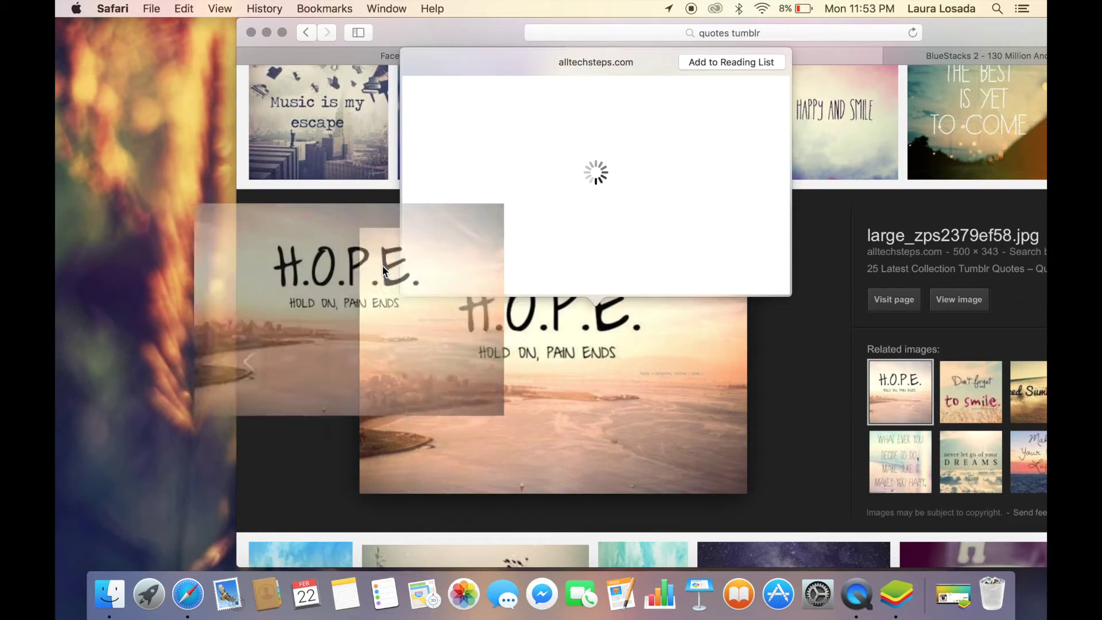
pyautogui.moveTo(460, 346); pyautogui.dragTo(116, 130)
pyautogui.click(266, 32)
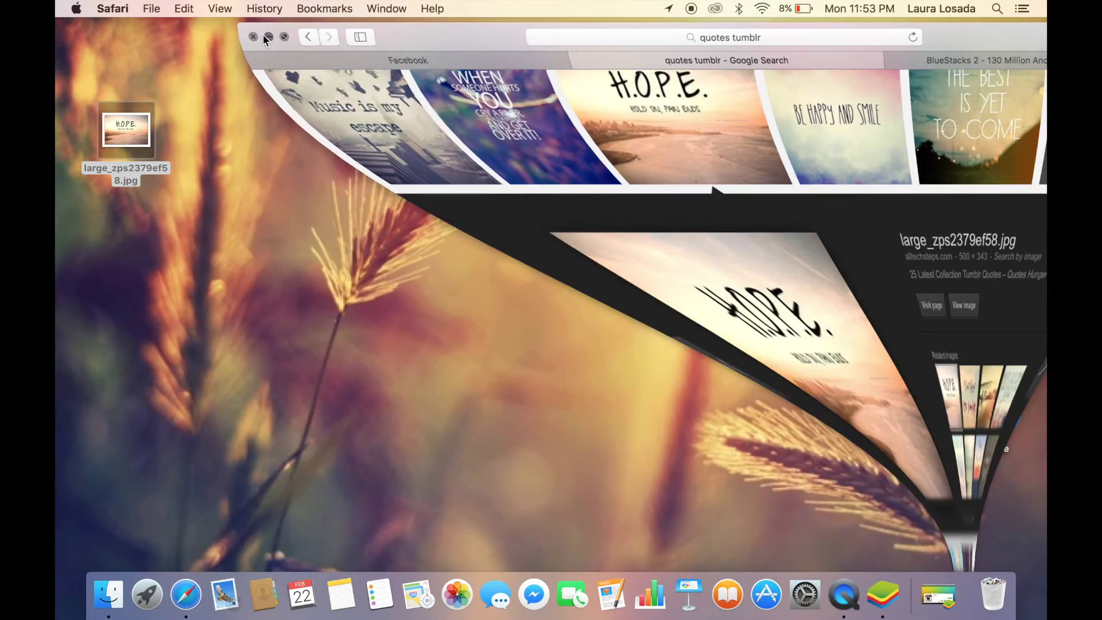
# - Preview large_zps2379ef58.jpg on the desktop, move it into the Documents folder with Finder, and close the Finder window
pyautogui.click(108, 591)
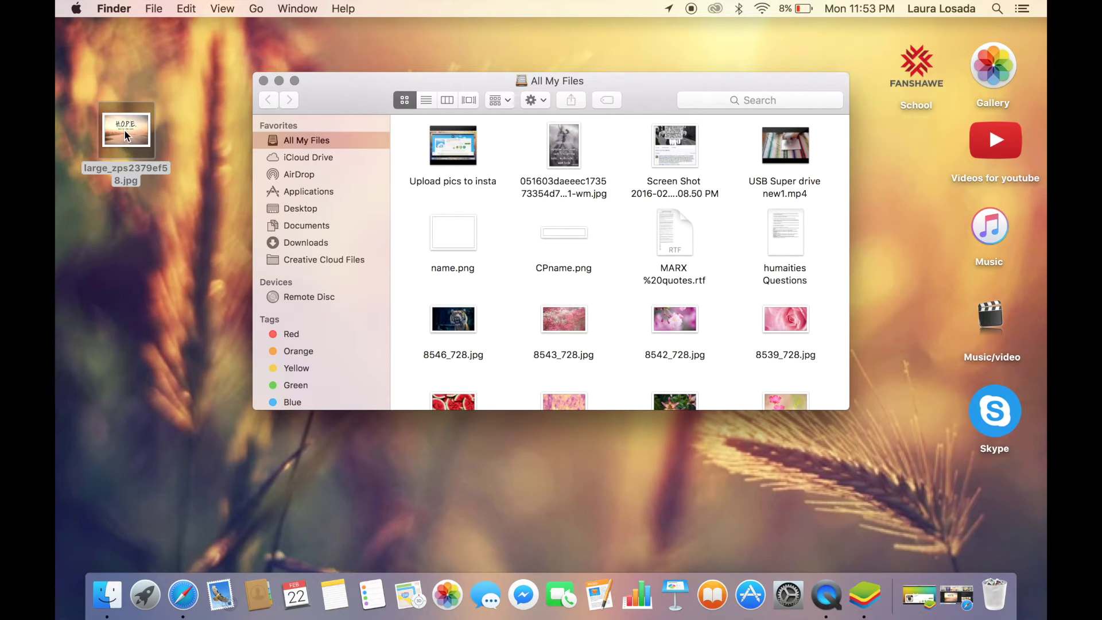
pyautogui.press('space')
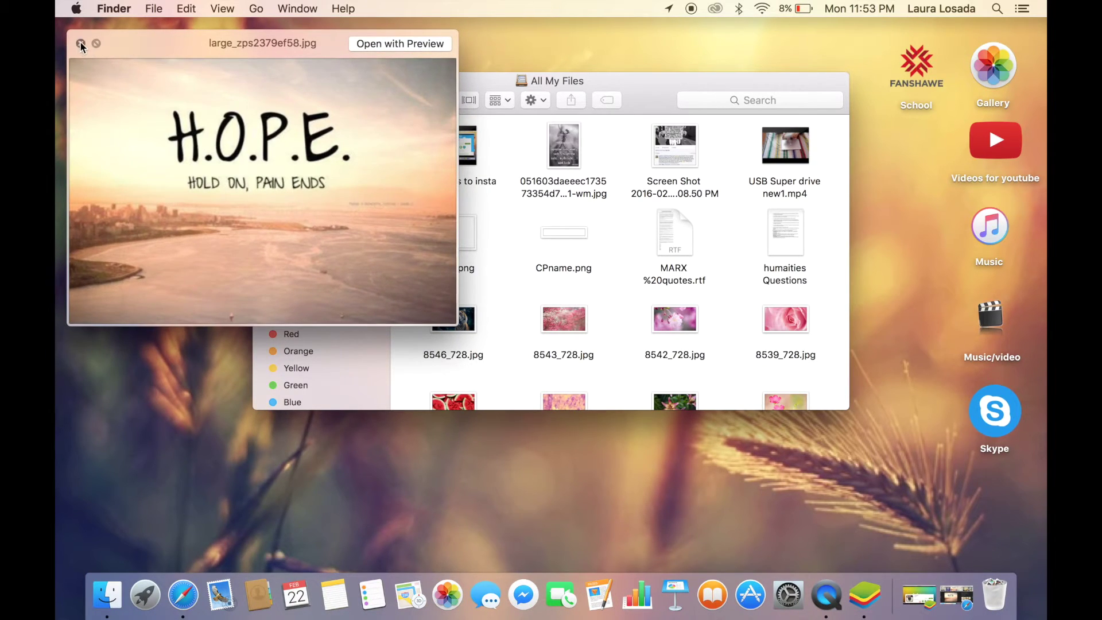
pyautogui.click(81, 44)
pyautogui.moveTo(124, 133); pyautogui.dragTo(325, 232)
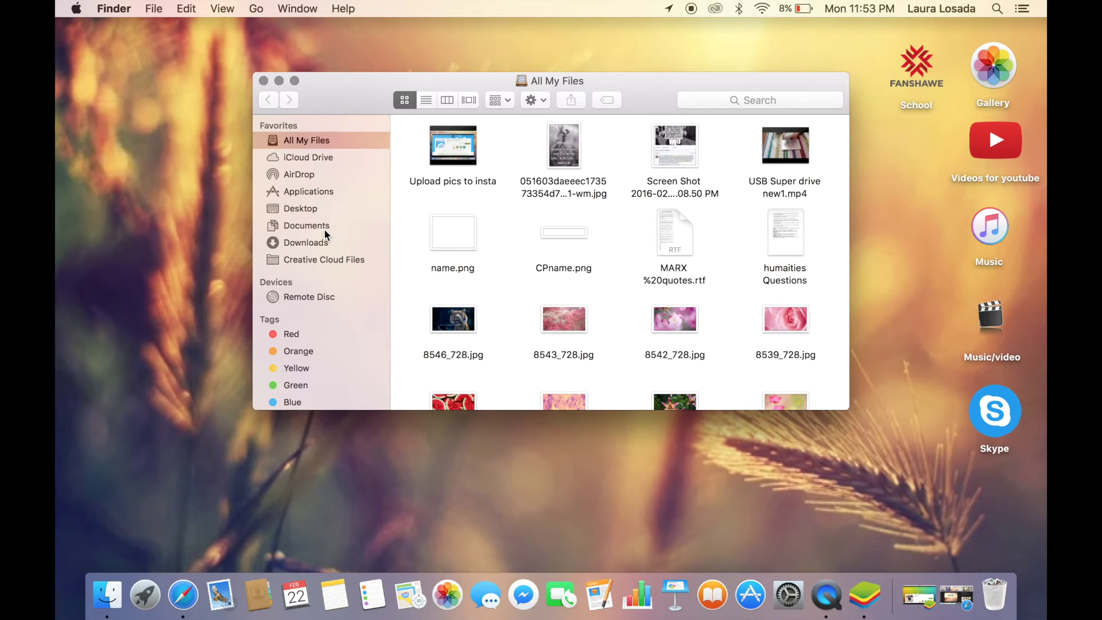
pyautogui.click(263, 81)
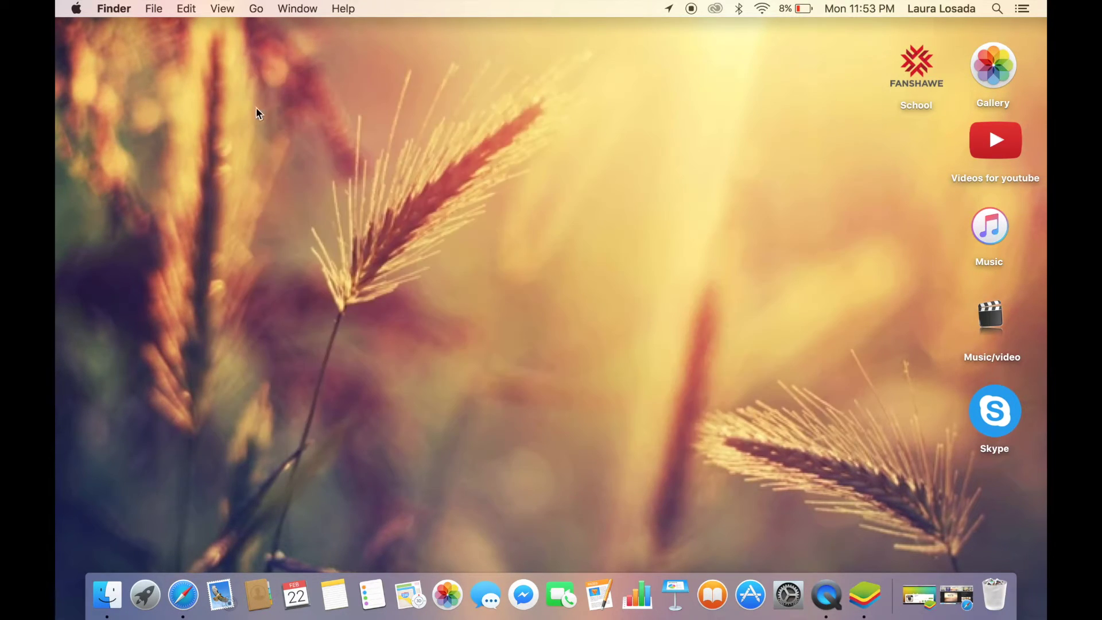
# - Reopen Safari, close the "quotes tumblr" search results page, and minimize the browser again
pyautogui.click(194, 597)
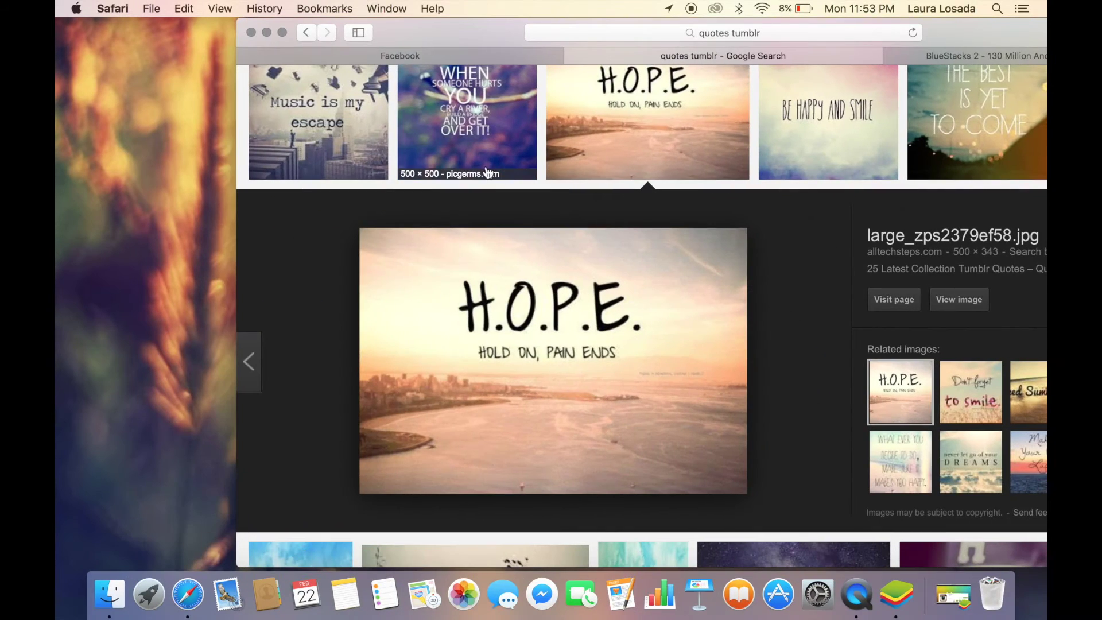
pyautogui.click(572, 57)
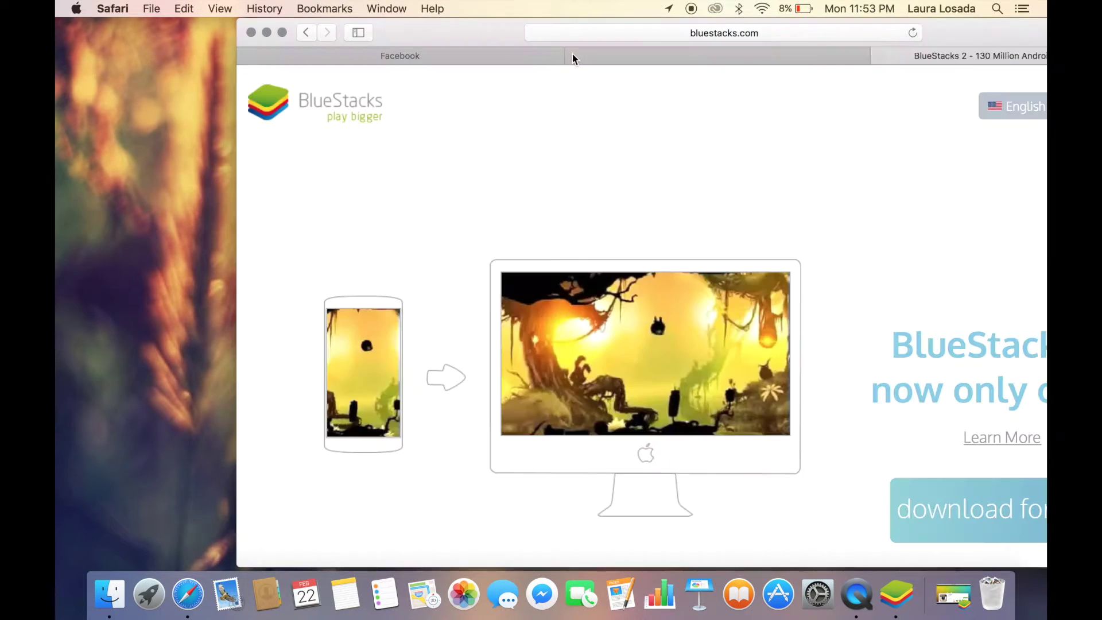
pyautogui.click(267, 32)
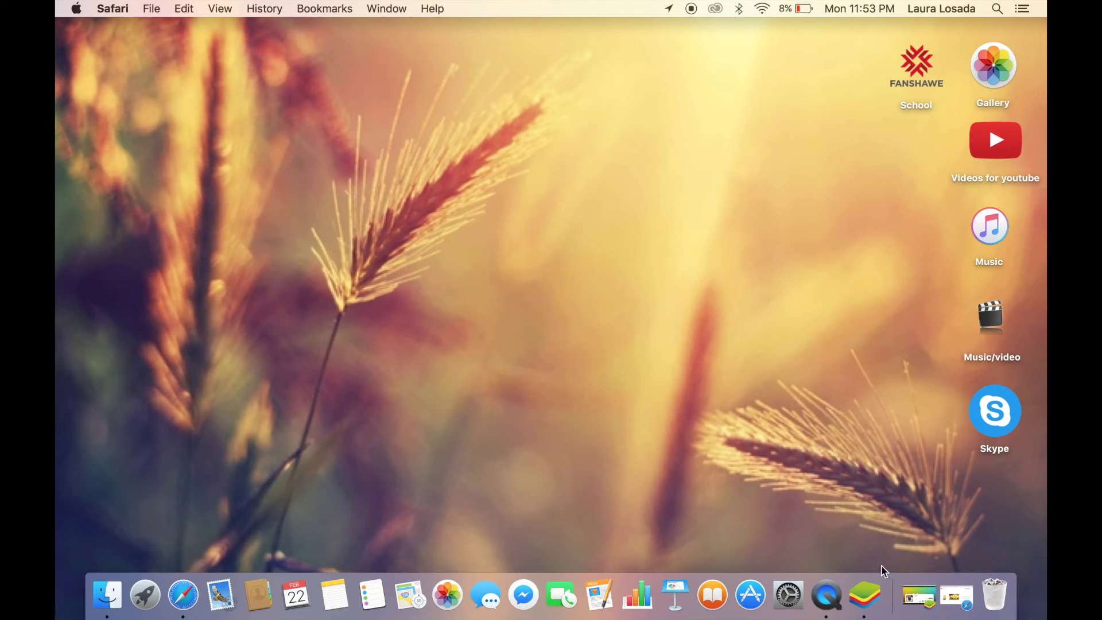
# - Switch to BlueStacks, leave Instagram's store page, and remove Play Store from the recent apps to return to the home screen
pyautogui.click(867, 580)
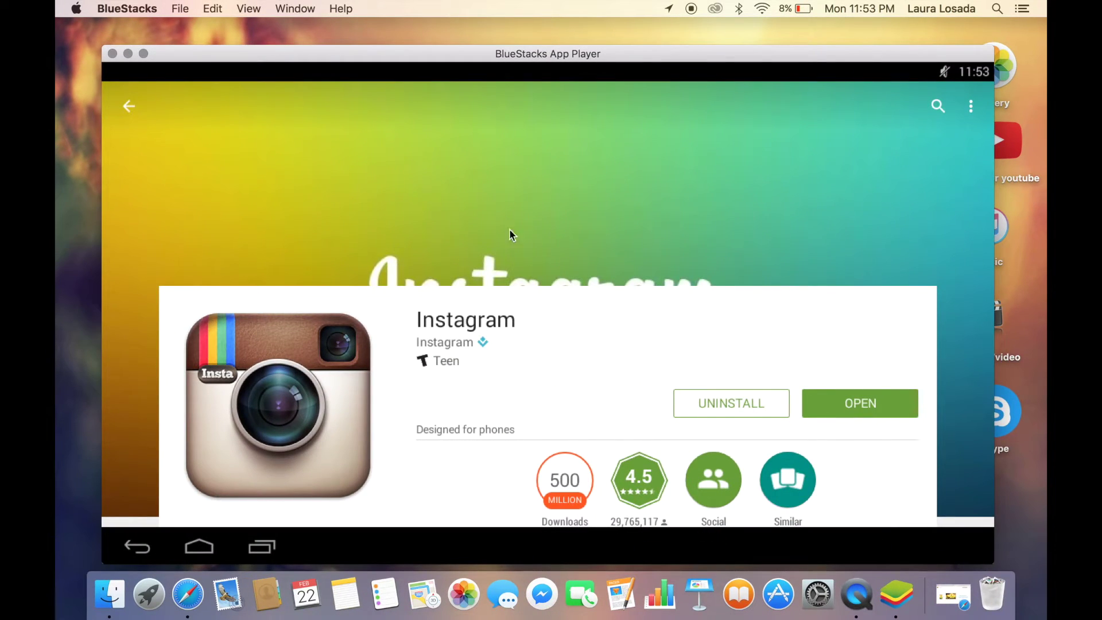
pyautogui.click(131, 105)
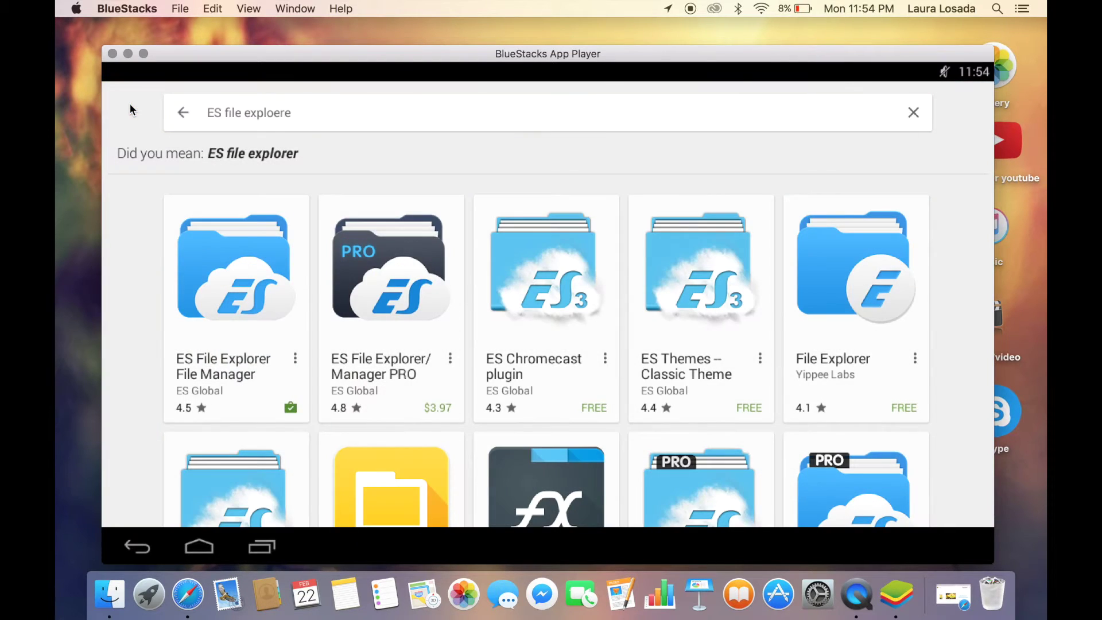
pyautogui.click(261, 547)
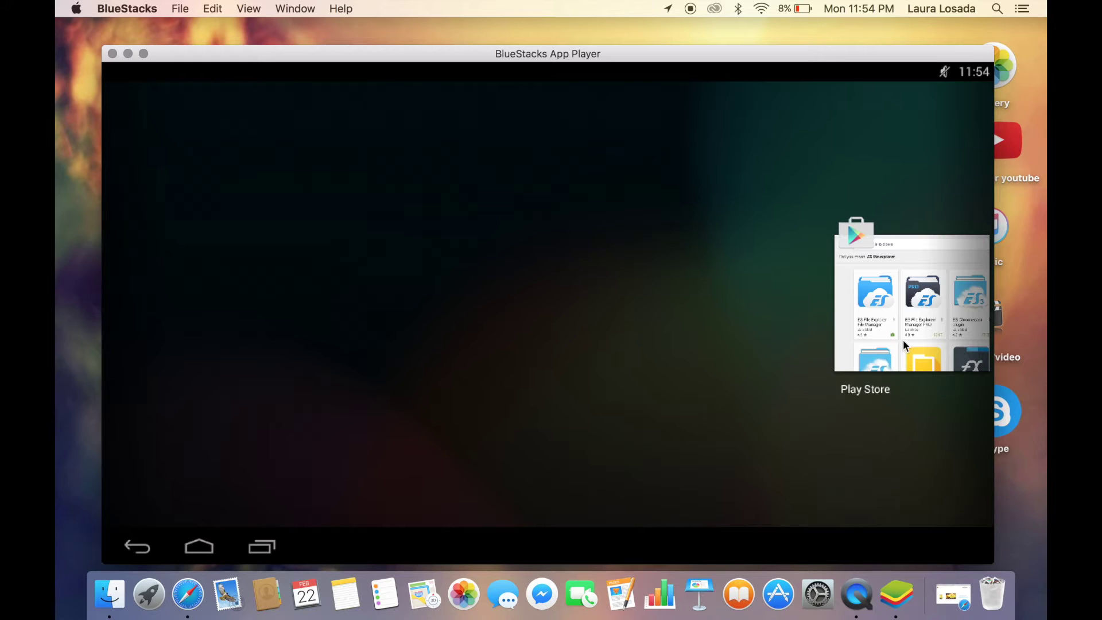
pyautogui.moveTo(896, 310); pyautogui.dragTo(861, 53)
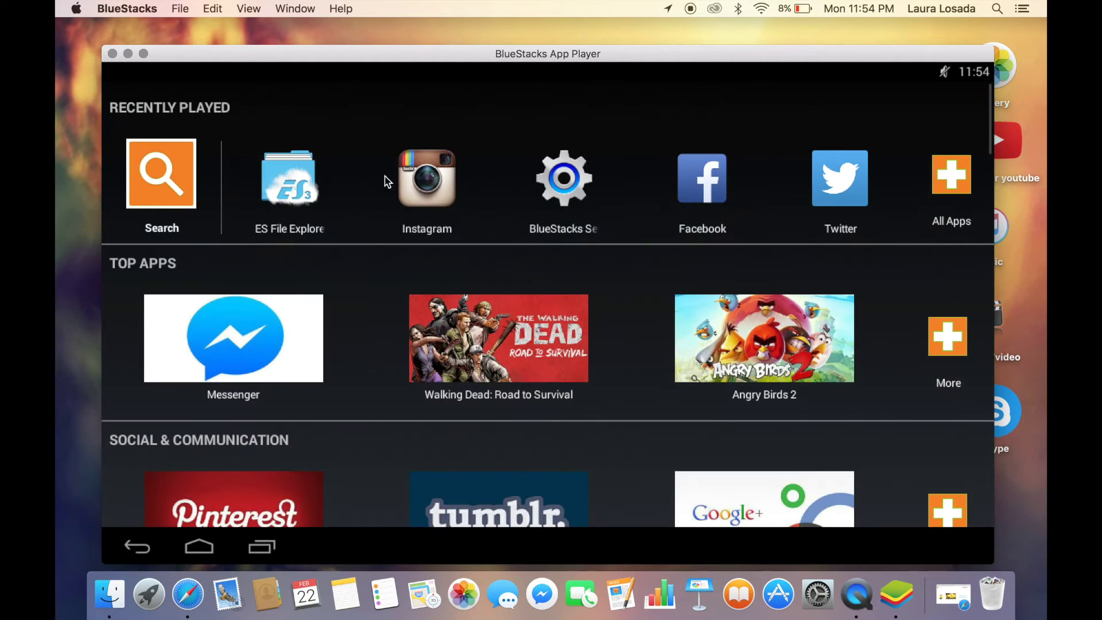
# - Launch Instagram from the recently played apps and start a new post from the gallery
pyautogui.click(422, 168)
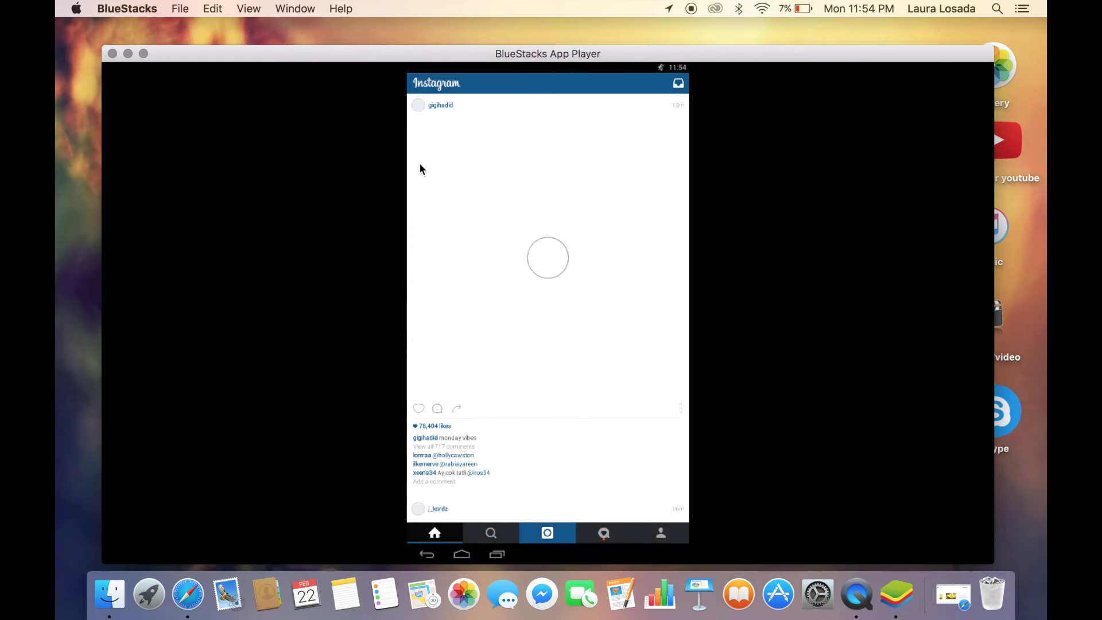
pyautogui.click(548, 533)
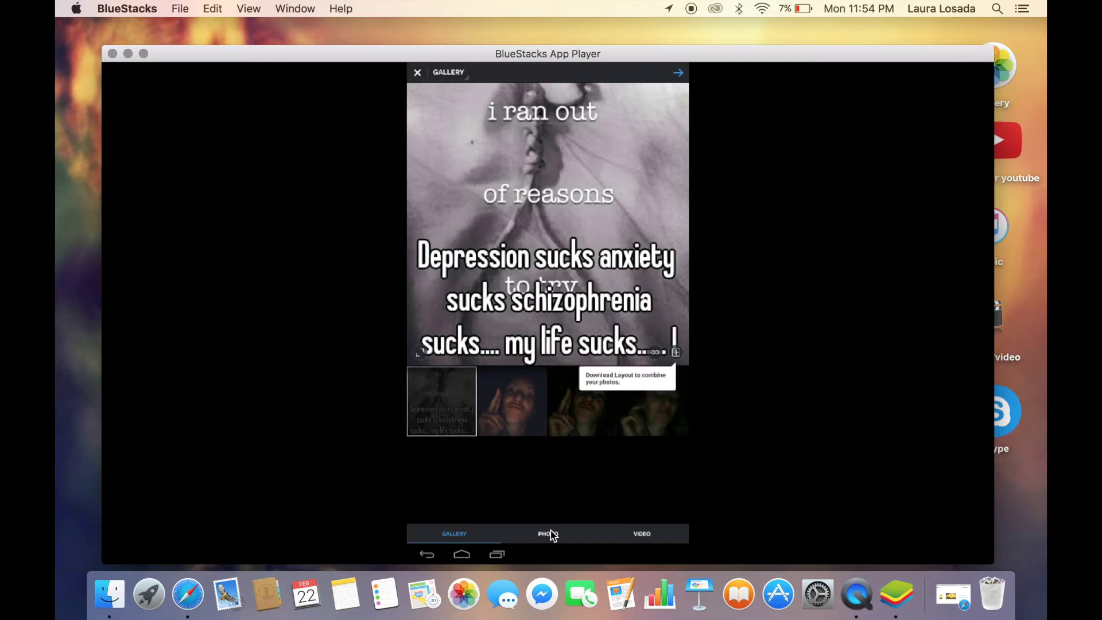
# - Browse the new post's Instagram, Camera and Photos albums for the picture
pyautogui.click(462, 73)
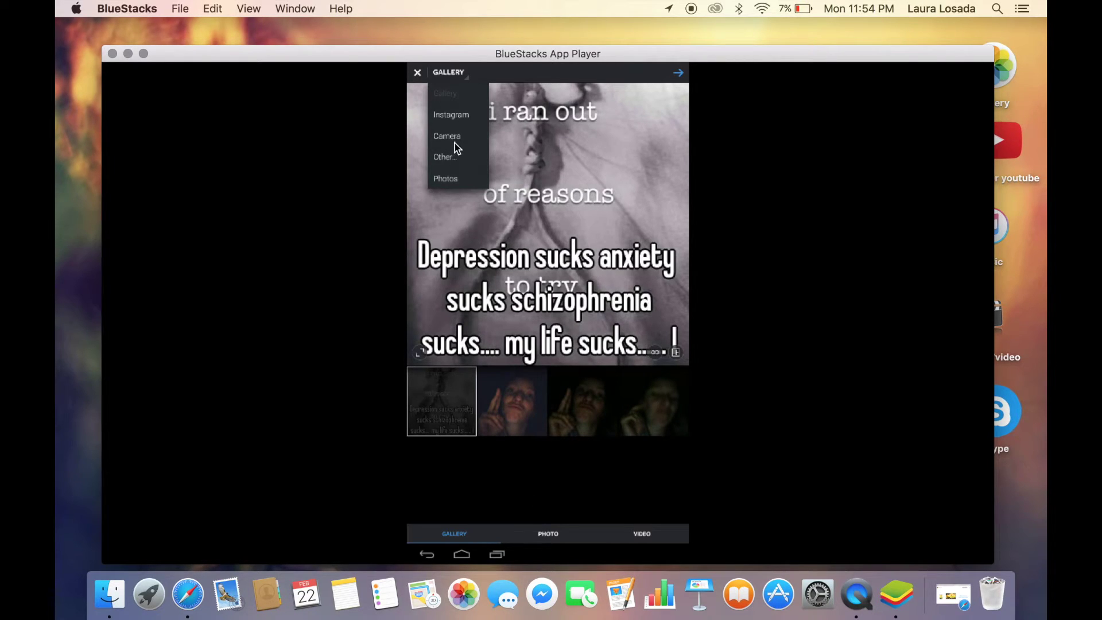
pyautogui.click(469, 115)
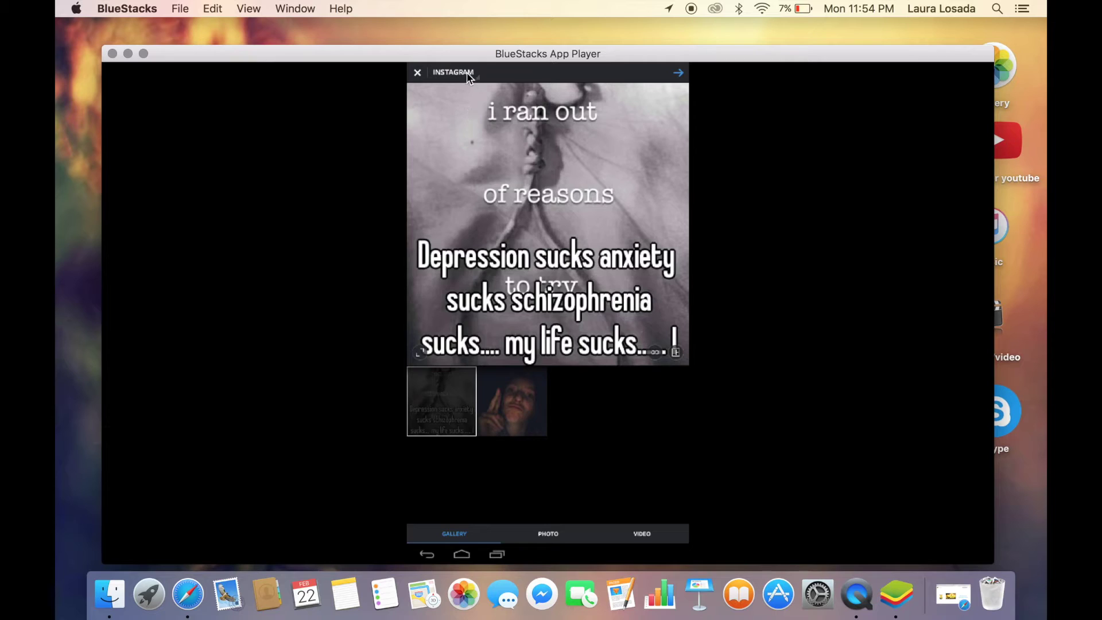
pyautogui.click(470, 75)
pyautogui.click(458, 137)
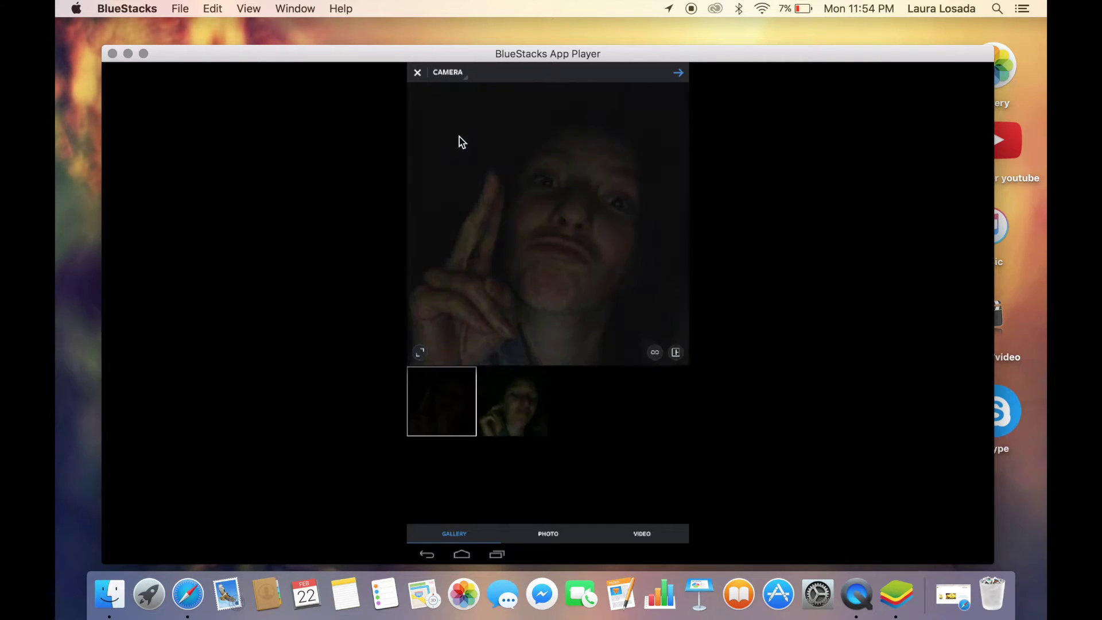
pyautogui.click(461, 72)
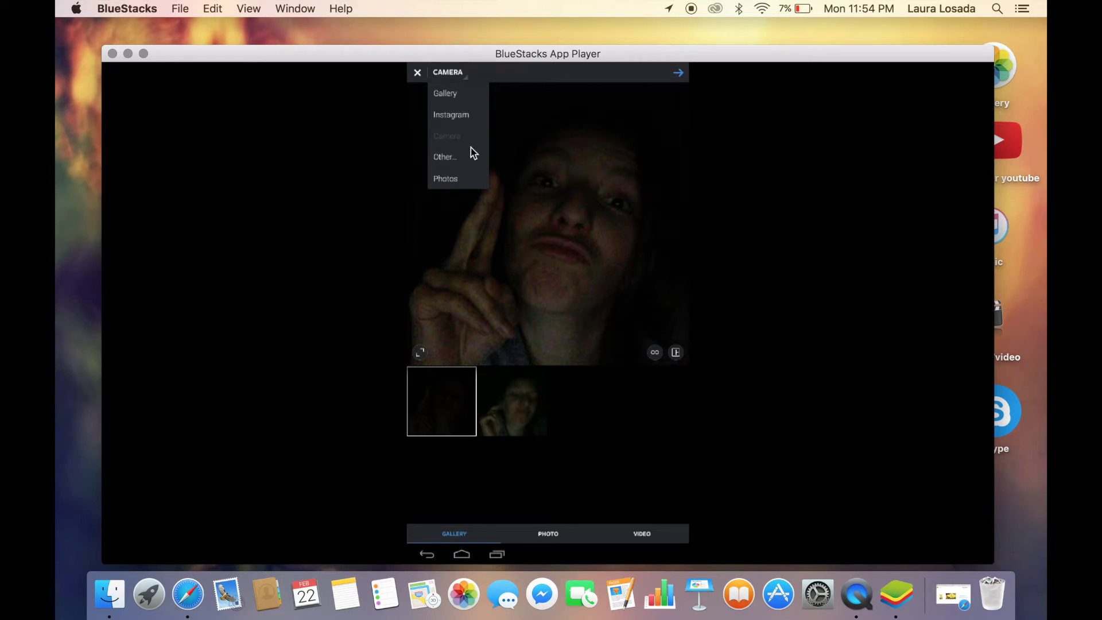
pyautogui.click(456, 181)
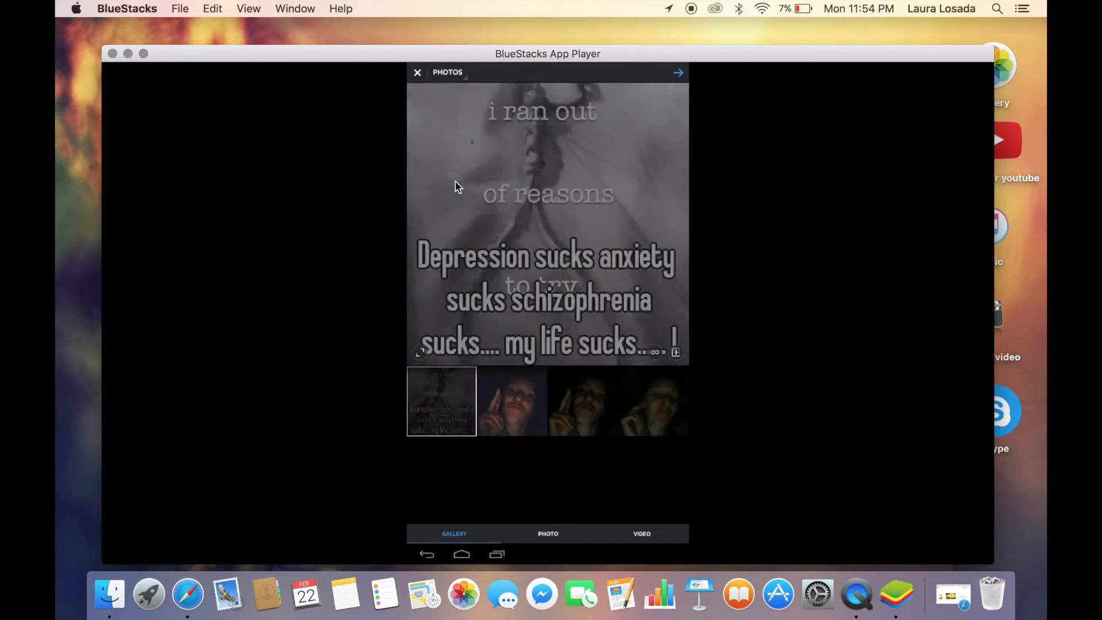
# - Open the picker for other image sources and try to load the picture through Pick From Windows
pyautogui.click(464, 75)
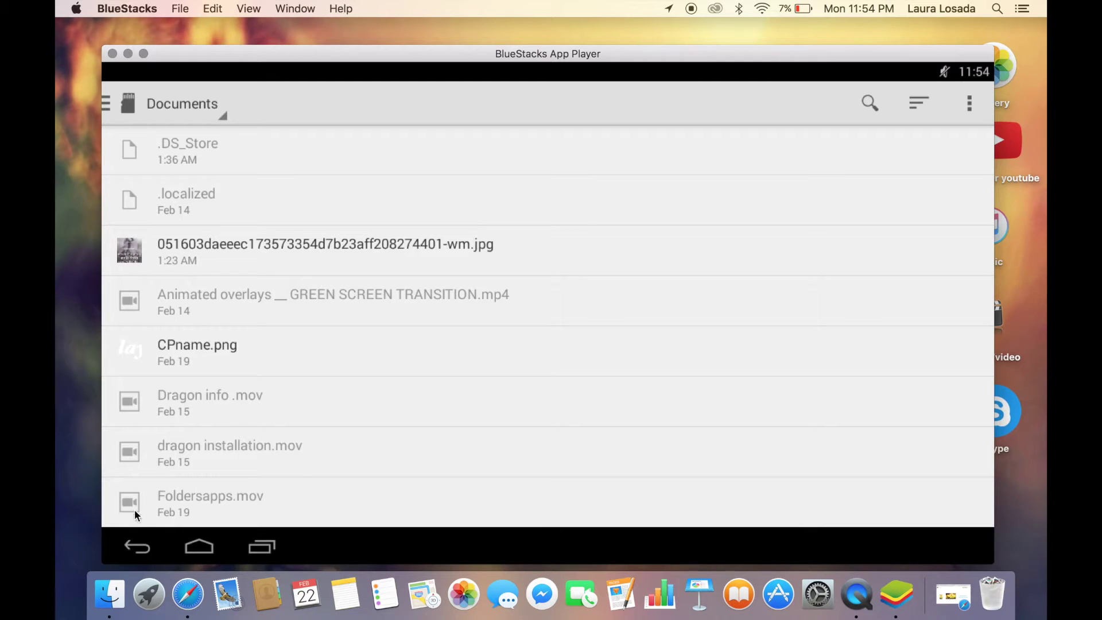
pyautogui.click(142, 549)
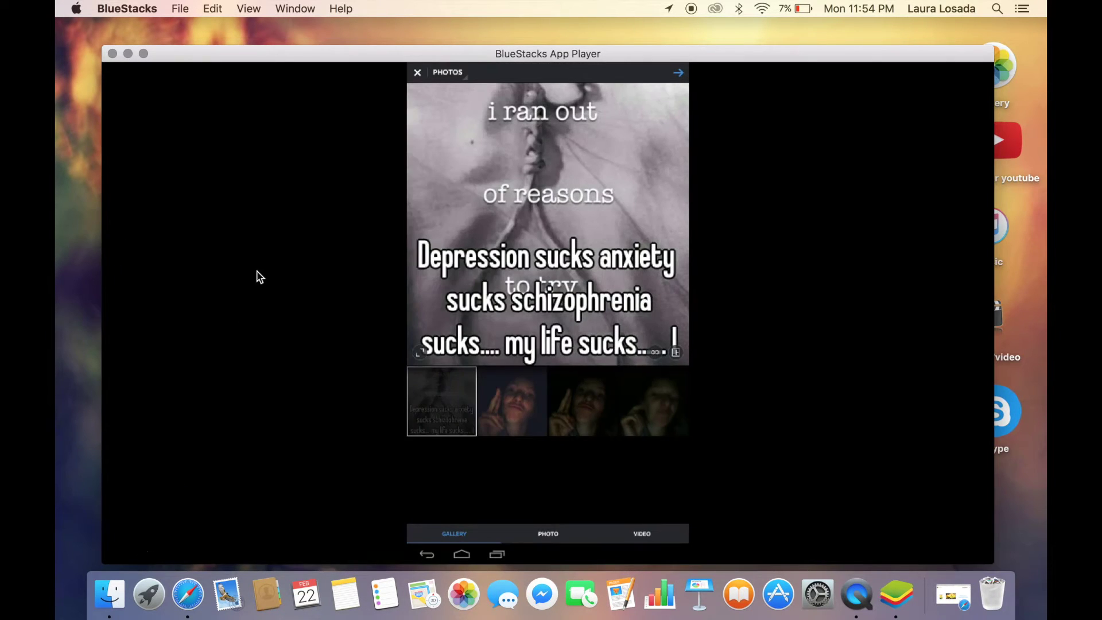
pyautogui.click(464, 68)
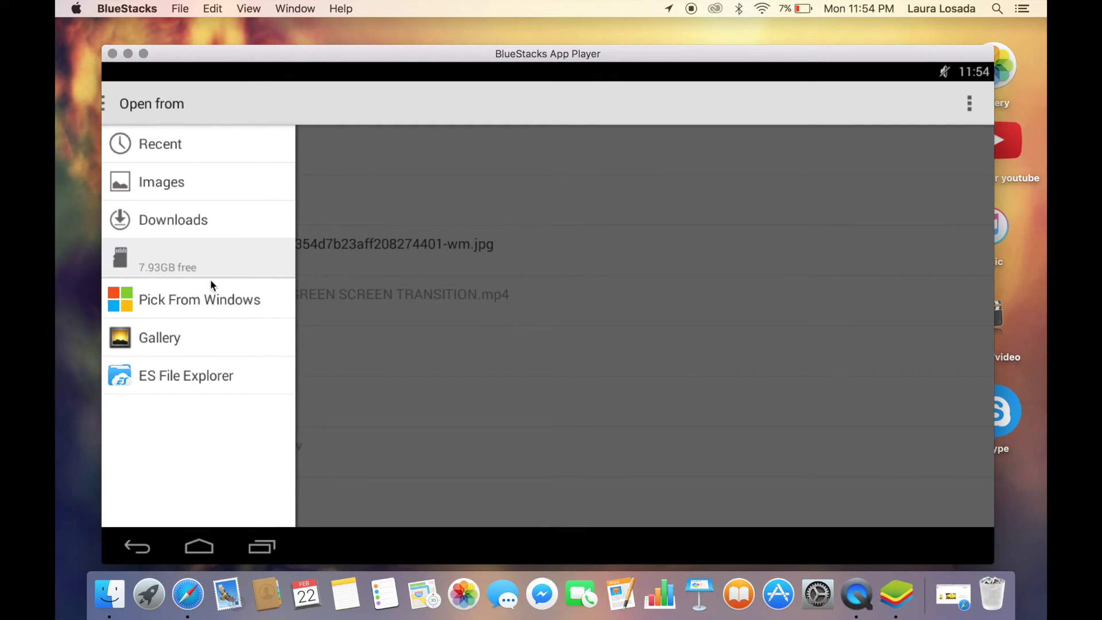
pyautogui.click(218, 309)
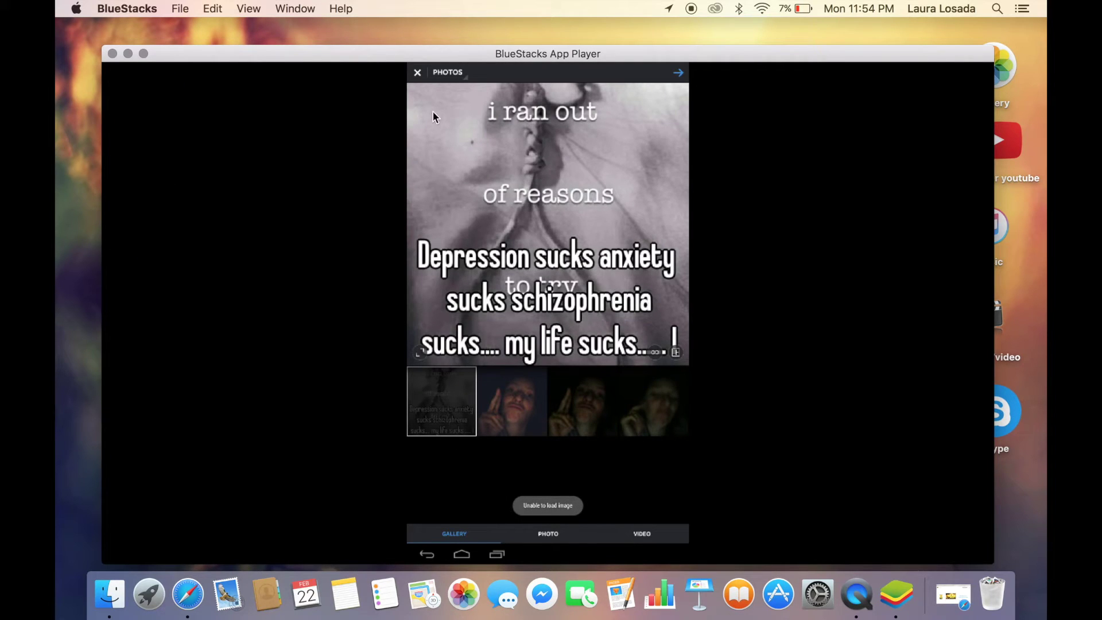
# - Reopen the picker for other image sources, check its display settings, and open the SD card storage
pyautogui.click(456, 74)
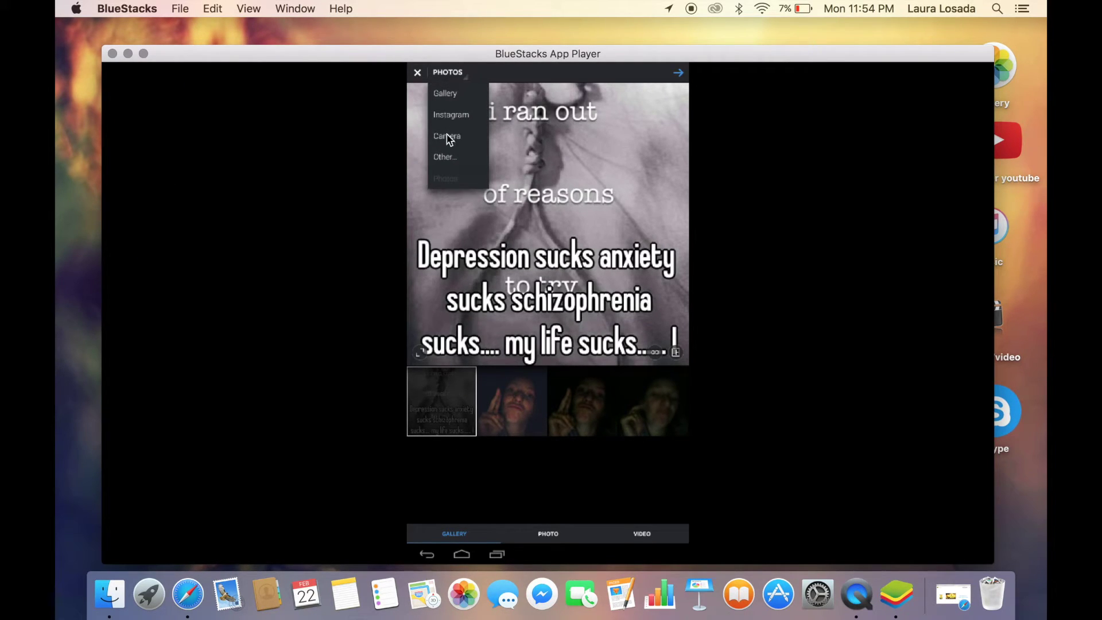
pyautogui.click(445, 157)
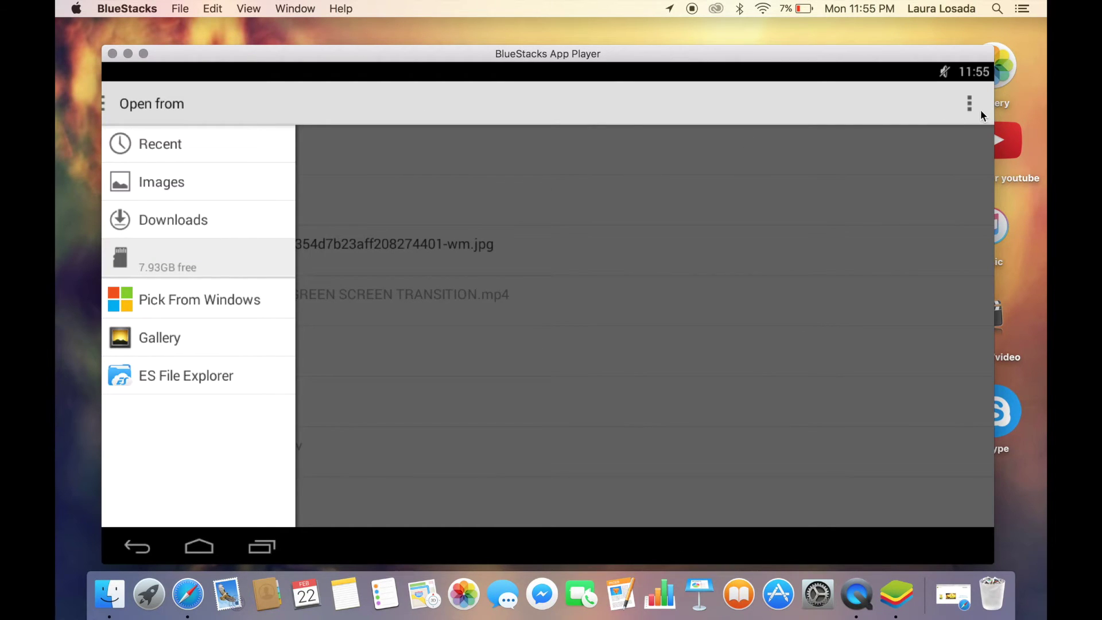
pyautogui.click(977, 109)
pyautogui.click(910, 139)
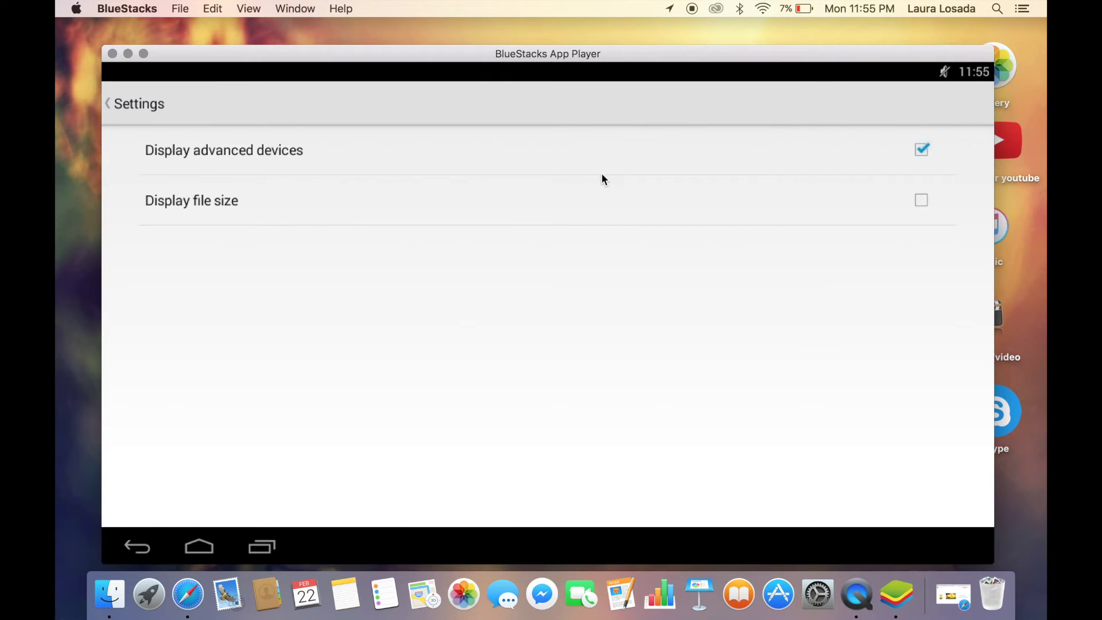
pyautogui.click(122, 104)
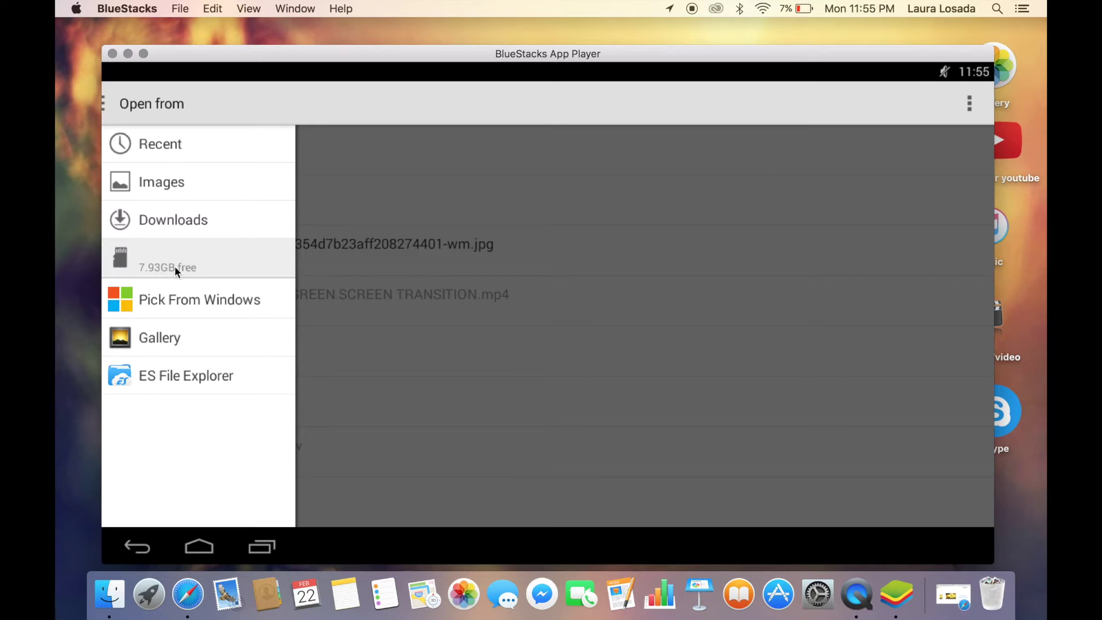
pyautogui.click(216, 263)
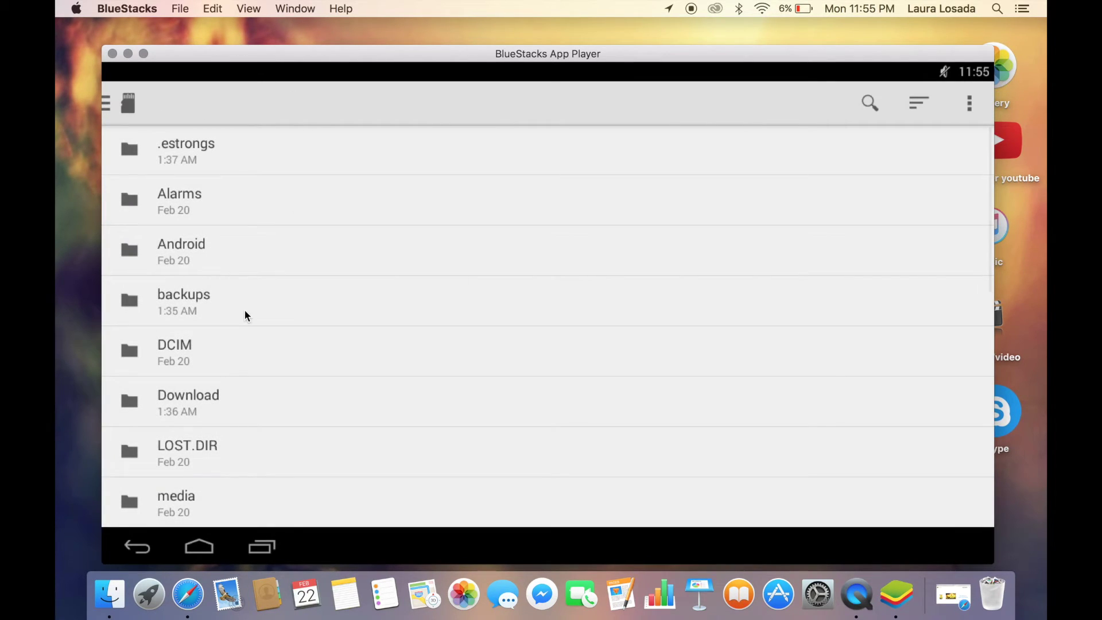
# - Look through the SD card's folder list and check inside the Download folder
pyautogui.scroll(-10, 246, 315)
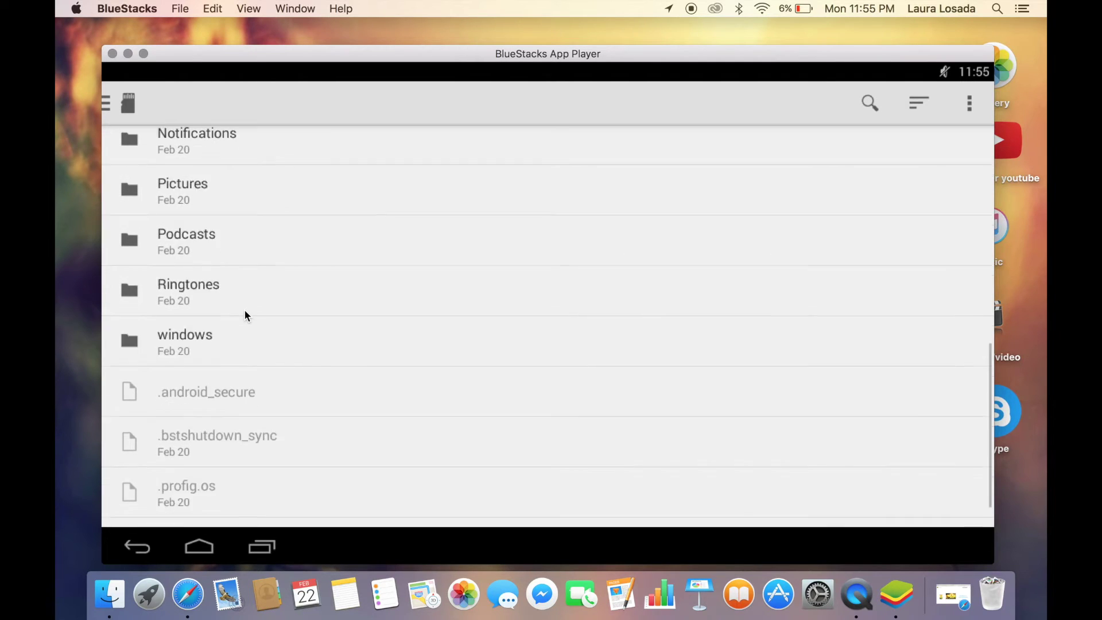
pyautogui.scroll(5, 245, 313)
pyautogui.scroll(-7, 245, 313)
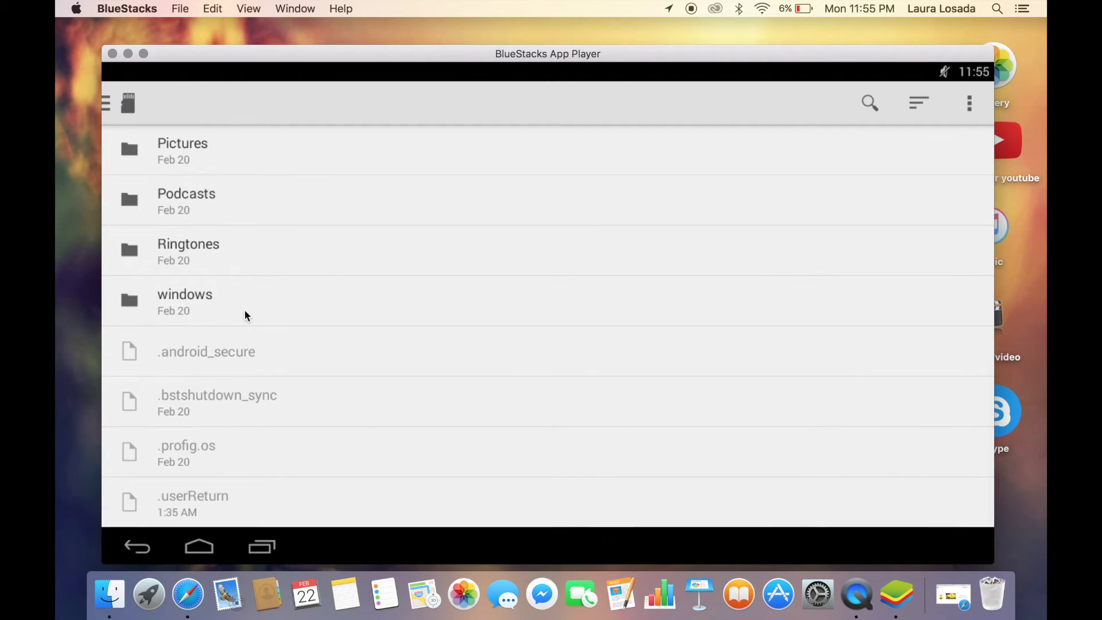
pyautogui.scroll(8, 194, 295)
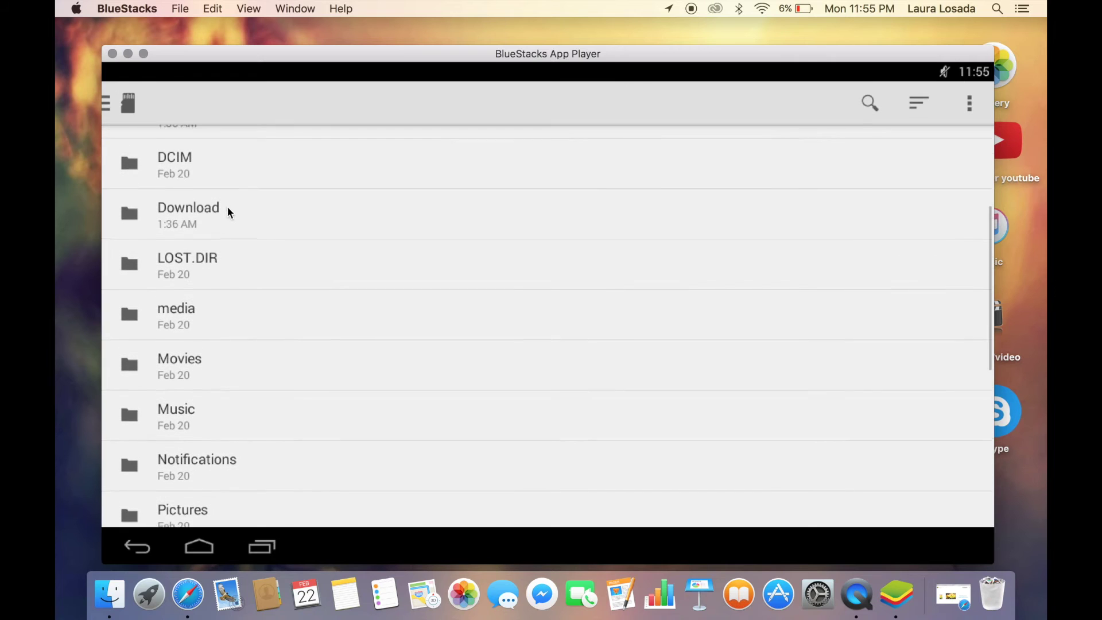
pyautogui.click(228, 213)
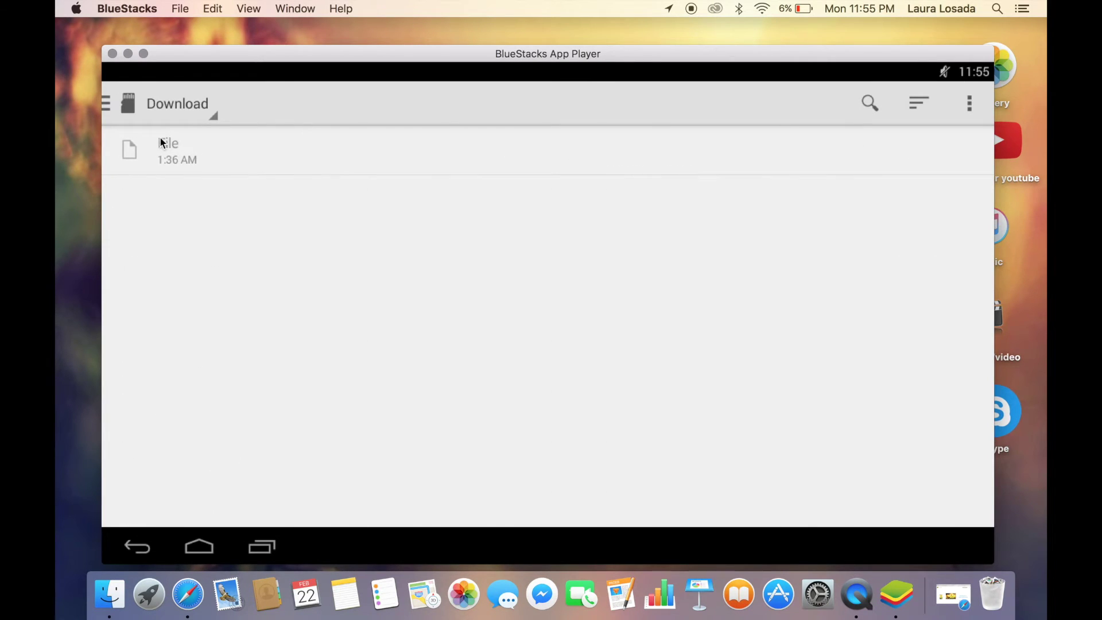
pyautogui.click(137, 546)
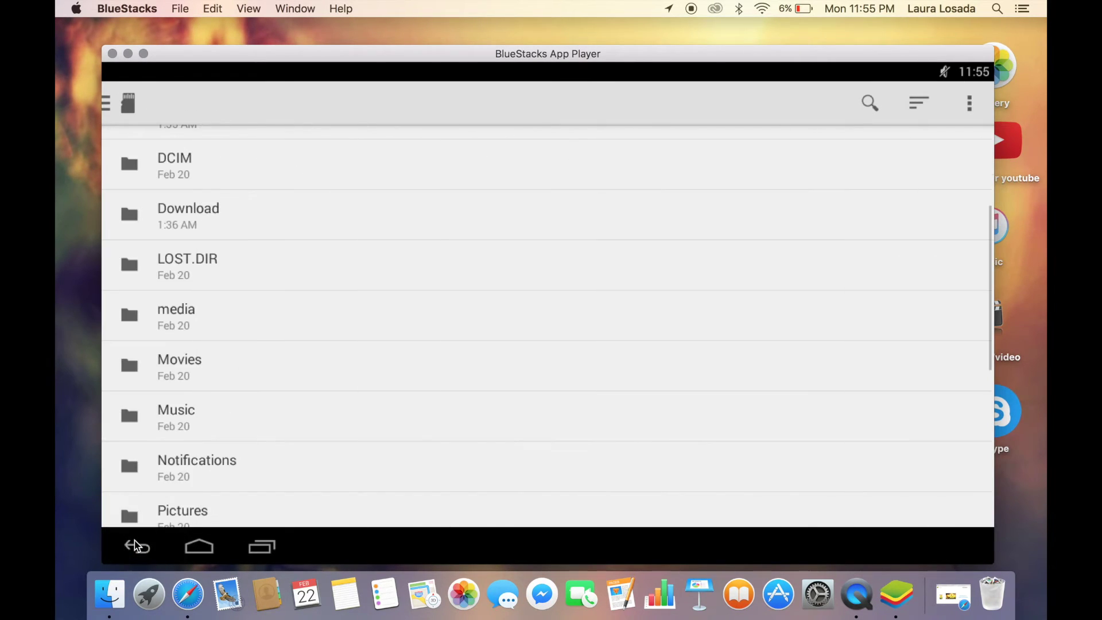
# - Open the Pictures folder inside the SD card's windows folder
pyautogui.scroll(-3, 261, 492)
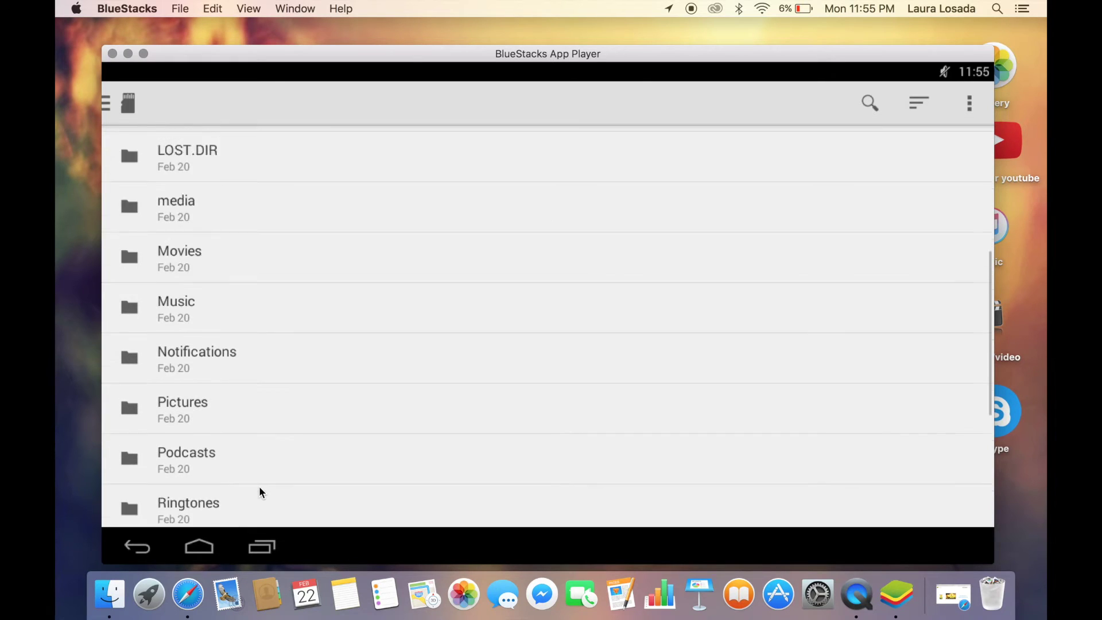
pyautogui.scroll(-5, 260, 486)
pyautogui.click(212, 300)
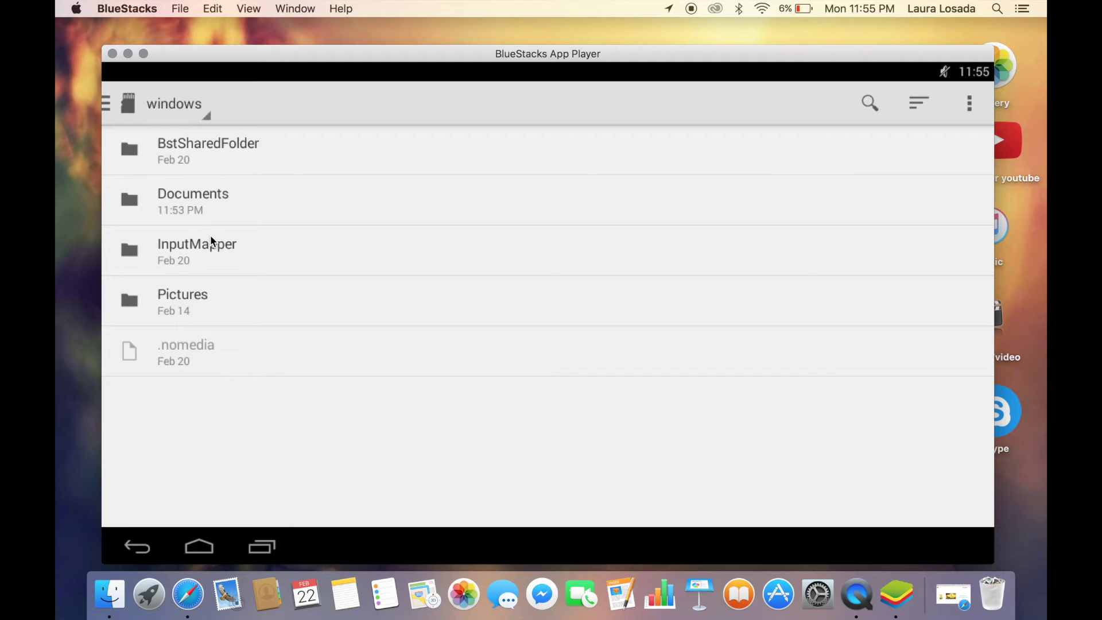
pyautogui.click(195, 296)
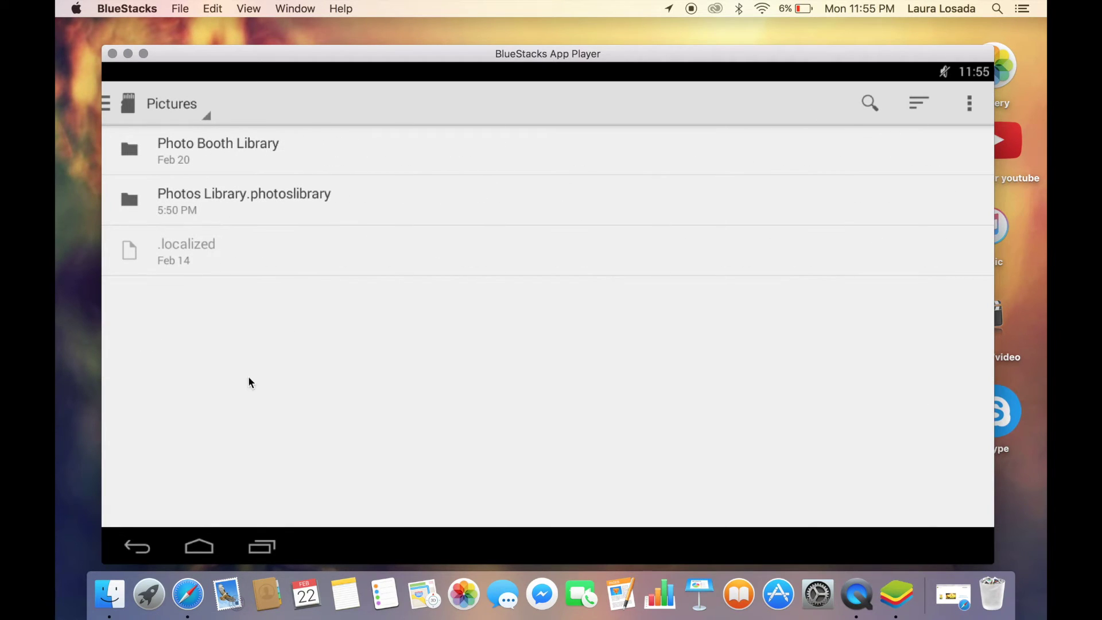
# - Look through Photos Library.photoslibrary, including the Segments folder under Thumbnails, and return to the Pictures folder
pyautogui.click(256, 214)
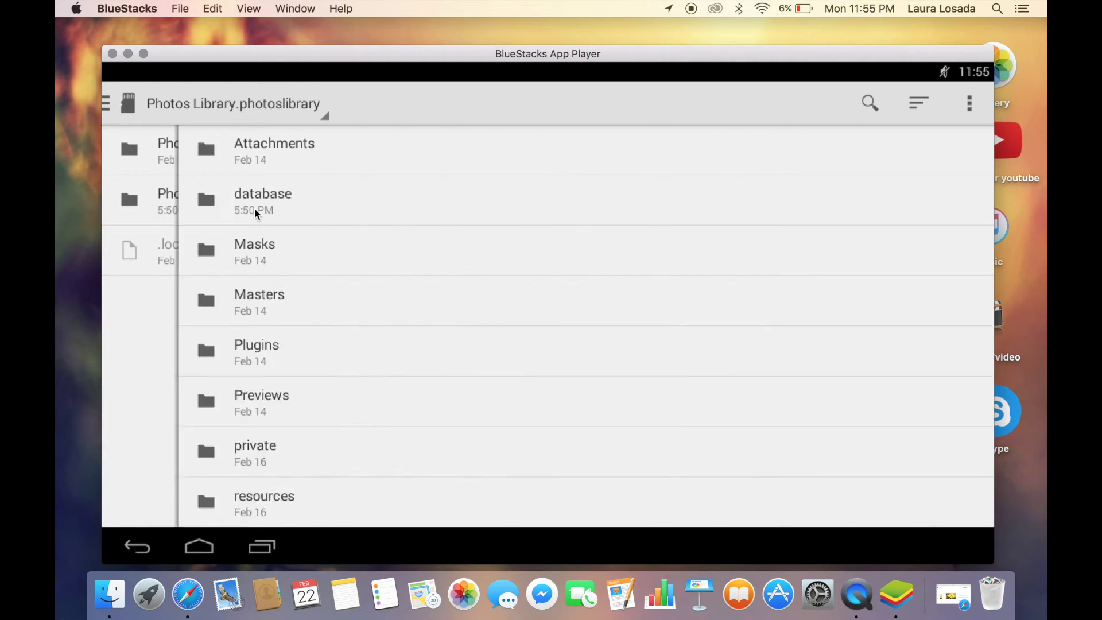
pyautogui.scroll(-1, 257, 214)
pyautogui.scroll(1, 255, 210)
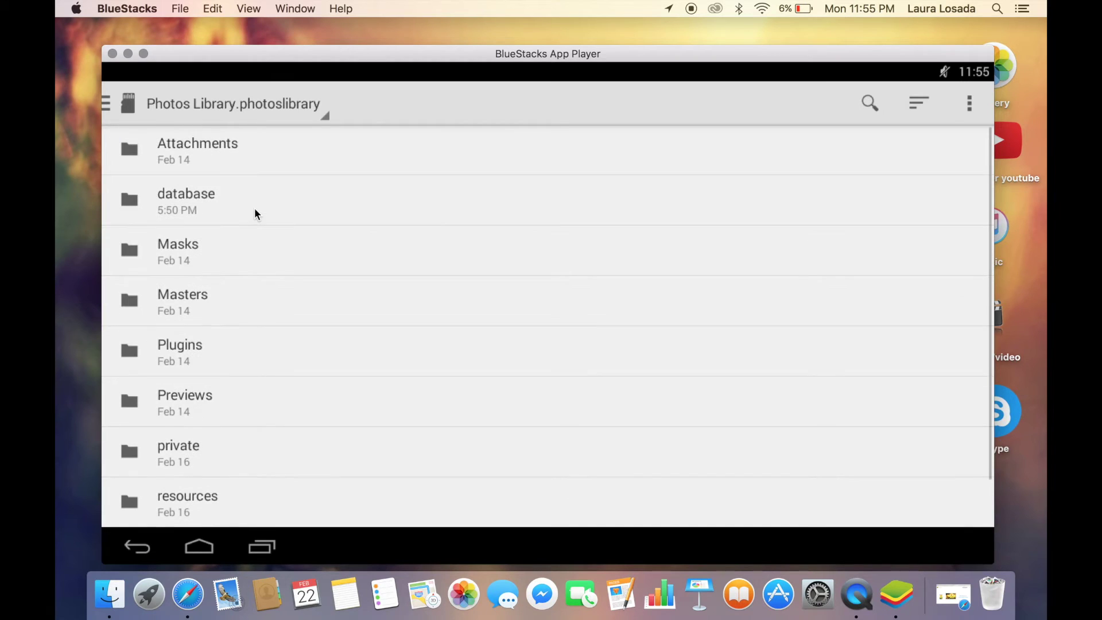
pyautogui.scroll(-1, 229, 303)
pyautogui.click(201, 497)
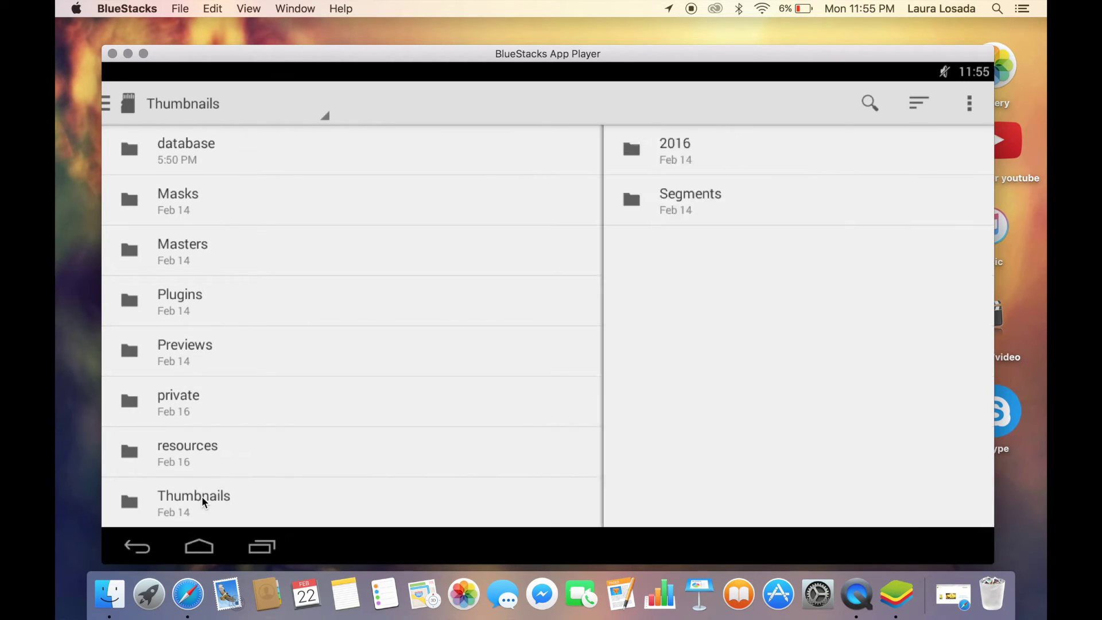
pyautogui.click(272, 205)
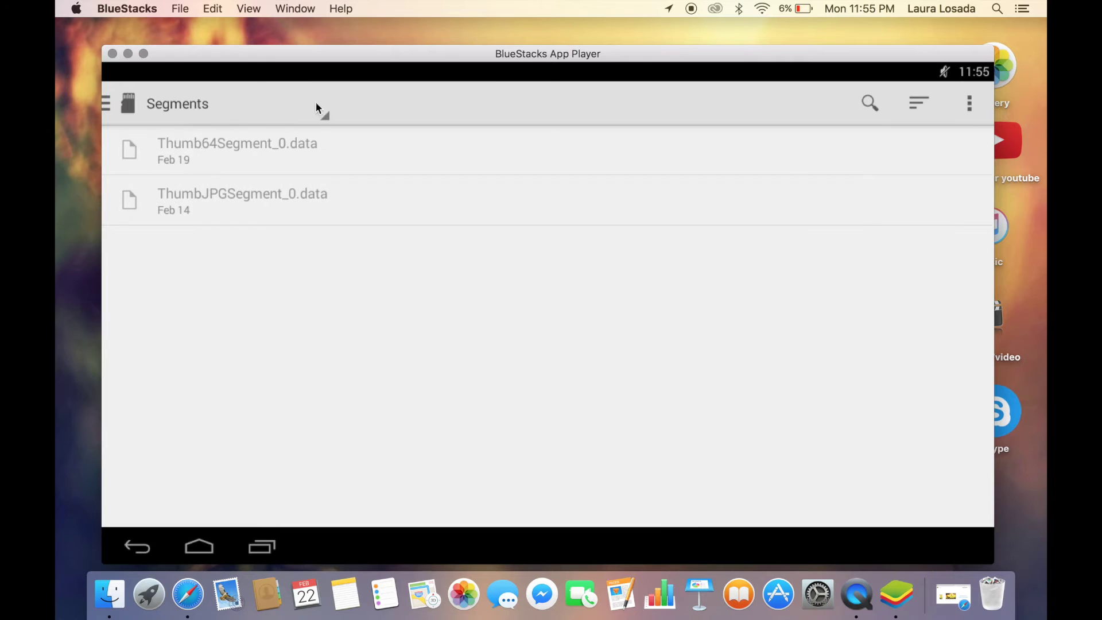
pyautogui.click(137, 549)
pyautogui.click(136, 548)
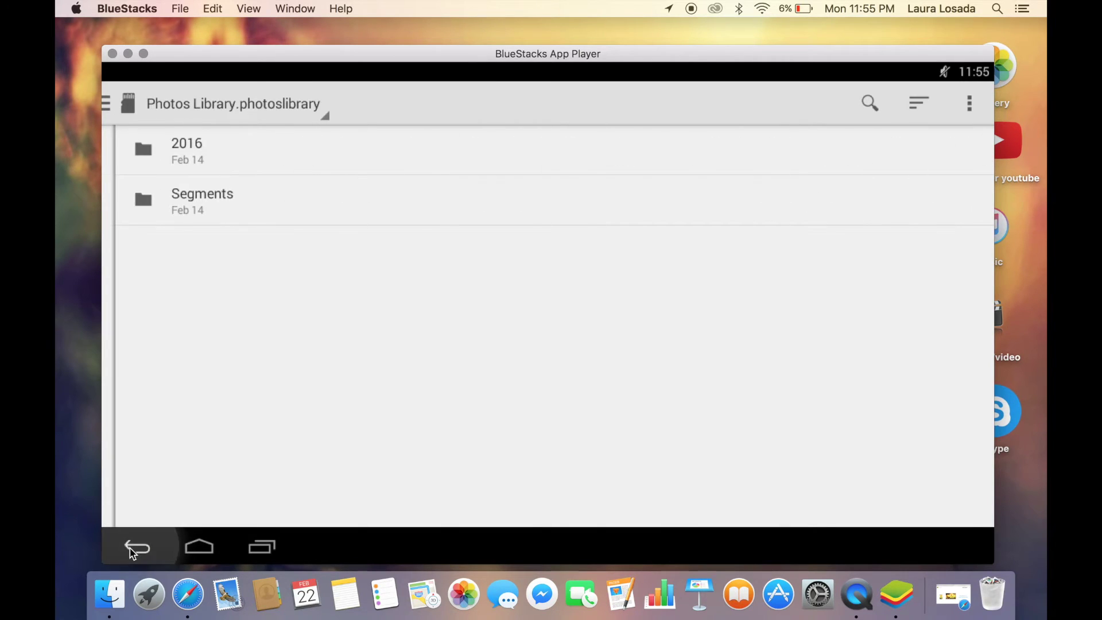
pyautogui.click(136, 548)
pyautogui.click(135, 550)
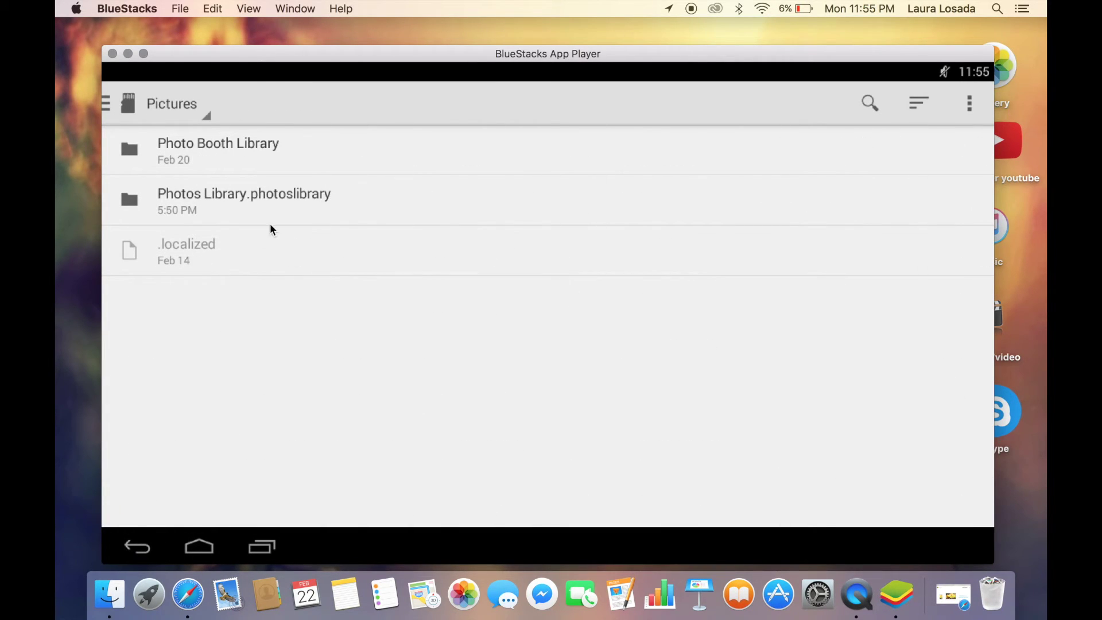
# - Look through the pictures in the Originals folder of the Photo Booth Library
pyautogui.click(320, 141)
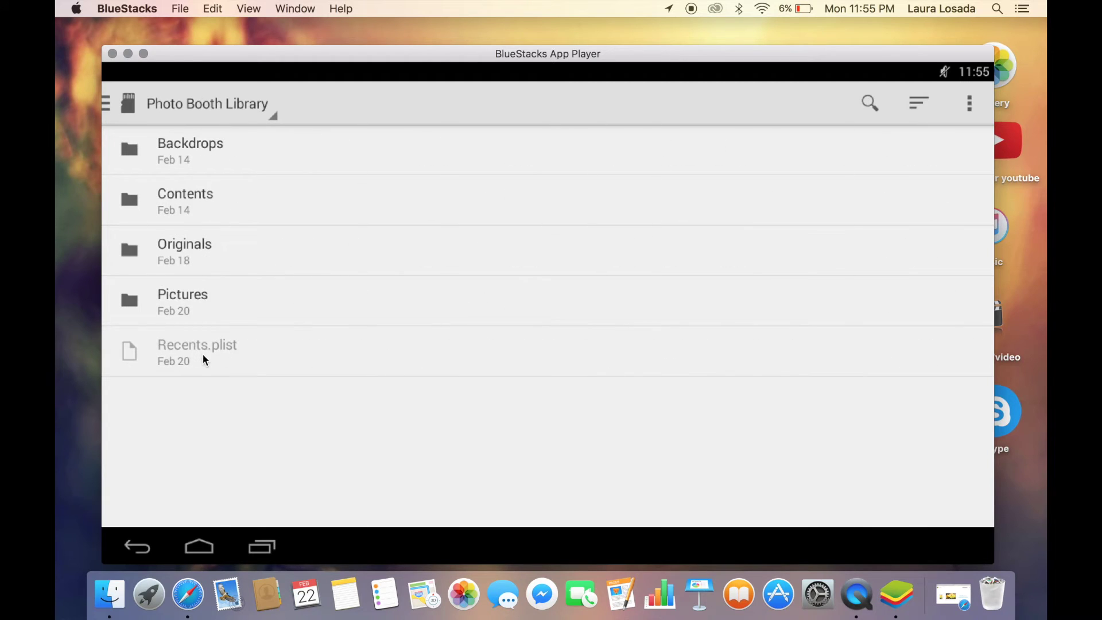
pyautogui.click(205, 256)
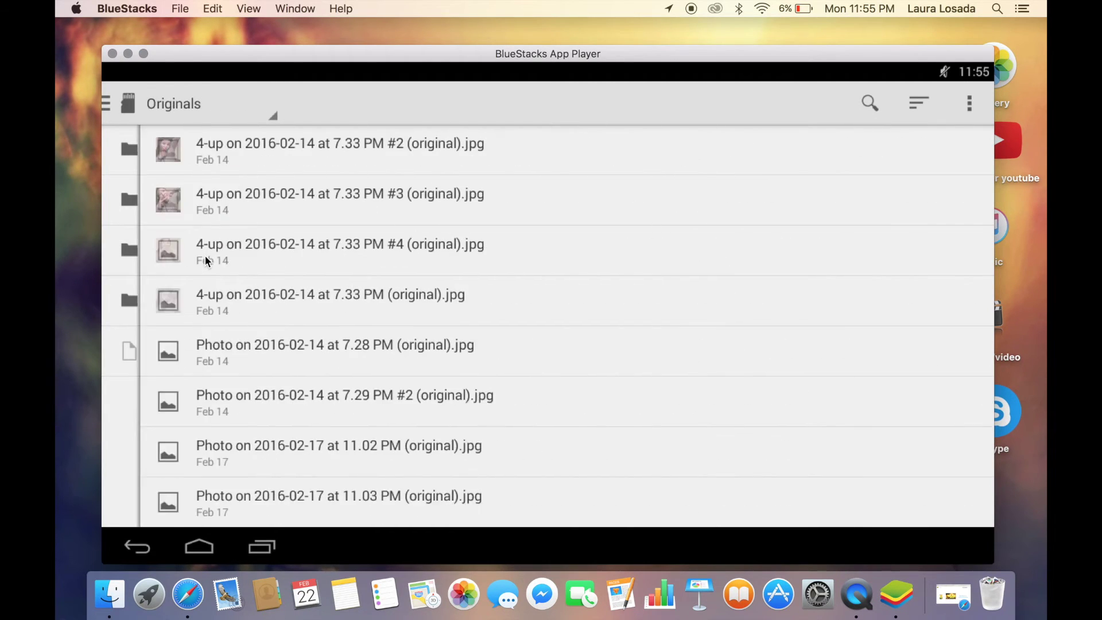
pyautogui.click(137, 548)
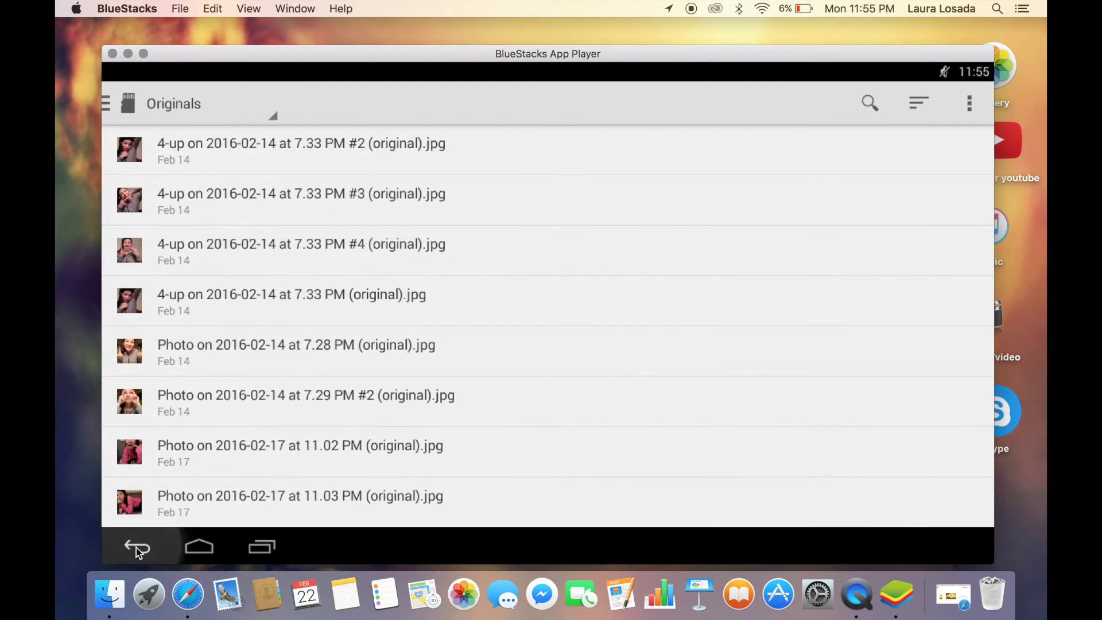
pyautogui.click(199, 246)
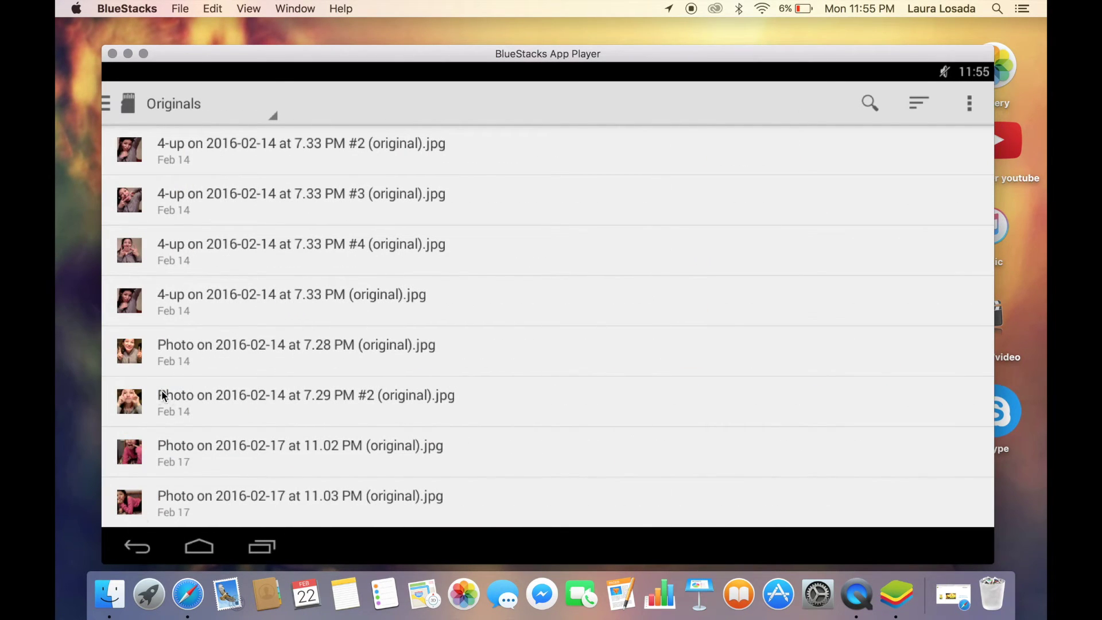
# - Go back to the Pictures folder and expand the BlueStacks window to full screen
pyautogui.click(132, 549)
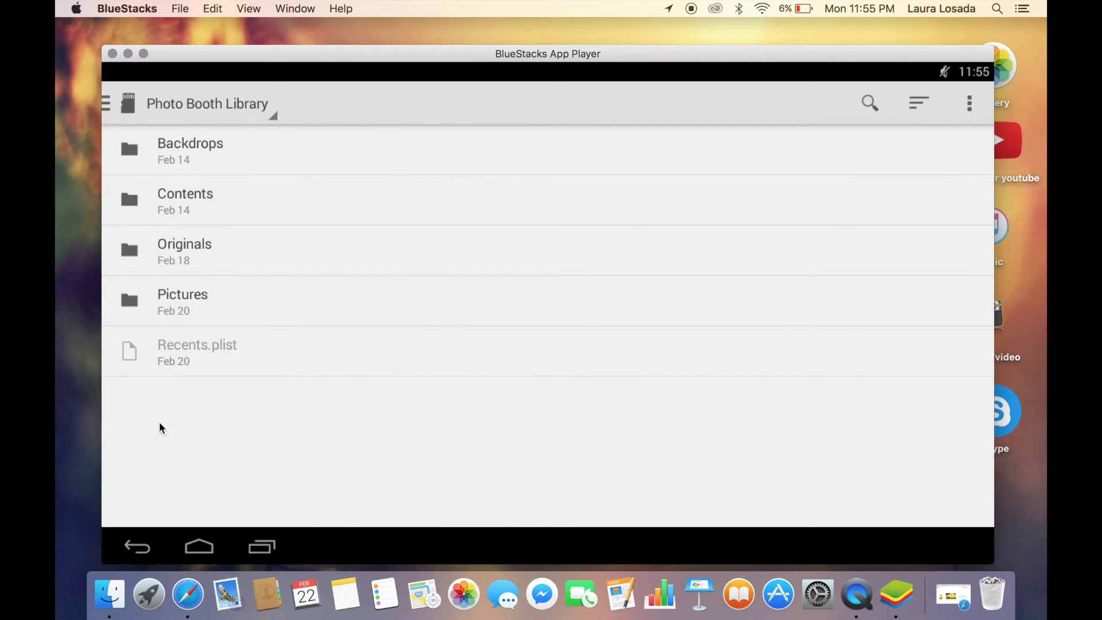
pyautogui.click(141, 546)
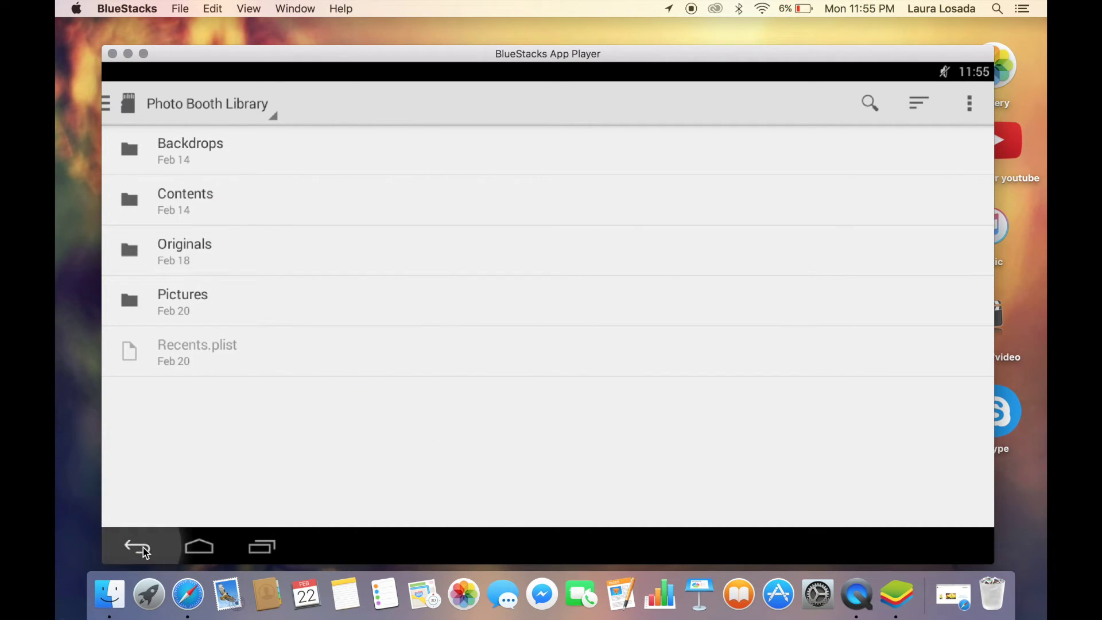
pyautogui.click(143, 54)
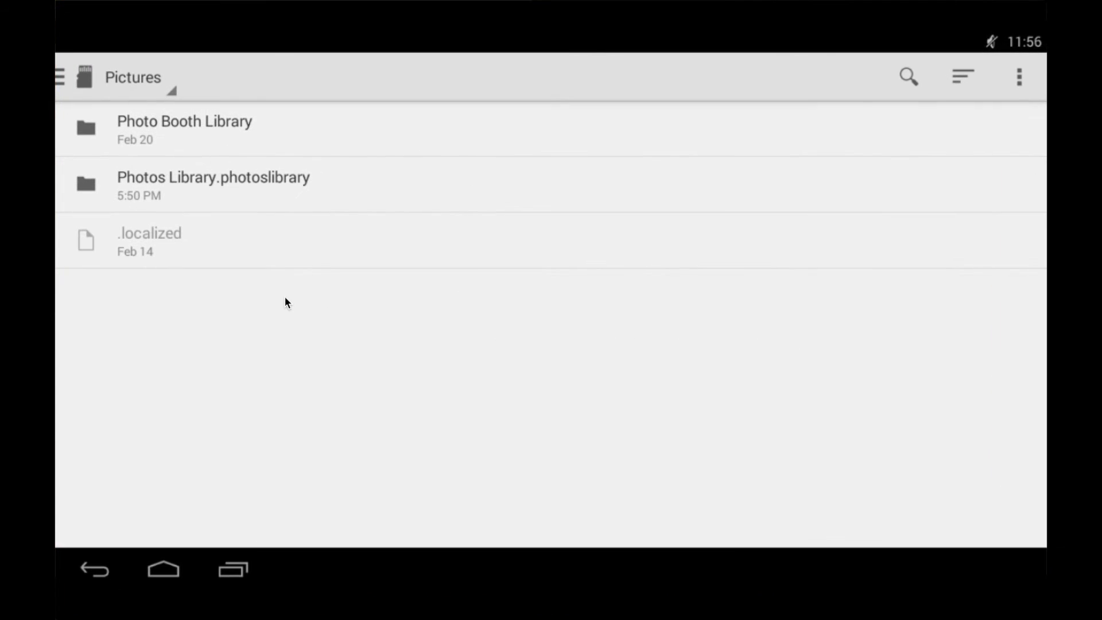
# - Go back to the SD card's windows folder and choose large_zps2379ef58.jpg from its Documents folder for the Instagram post
pyautogui.click(102, 570)
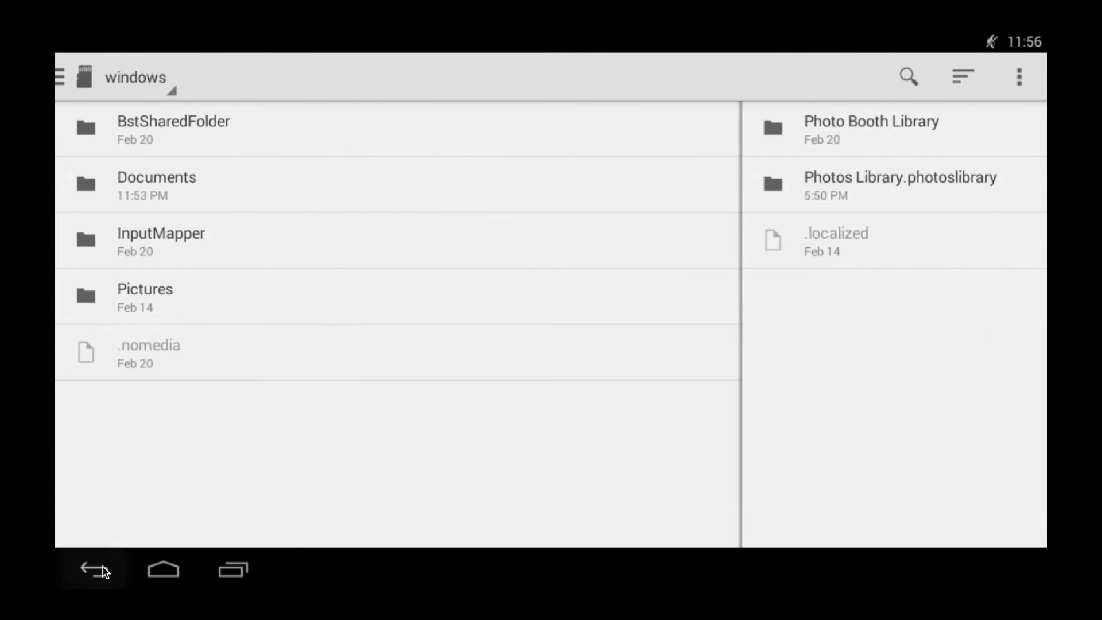
pyautogui.click(103, 570)
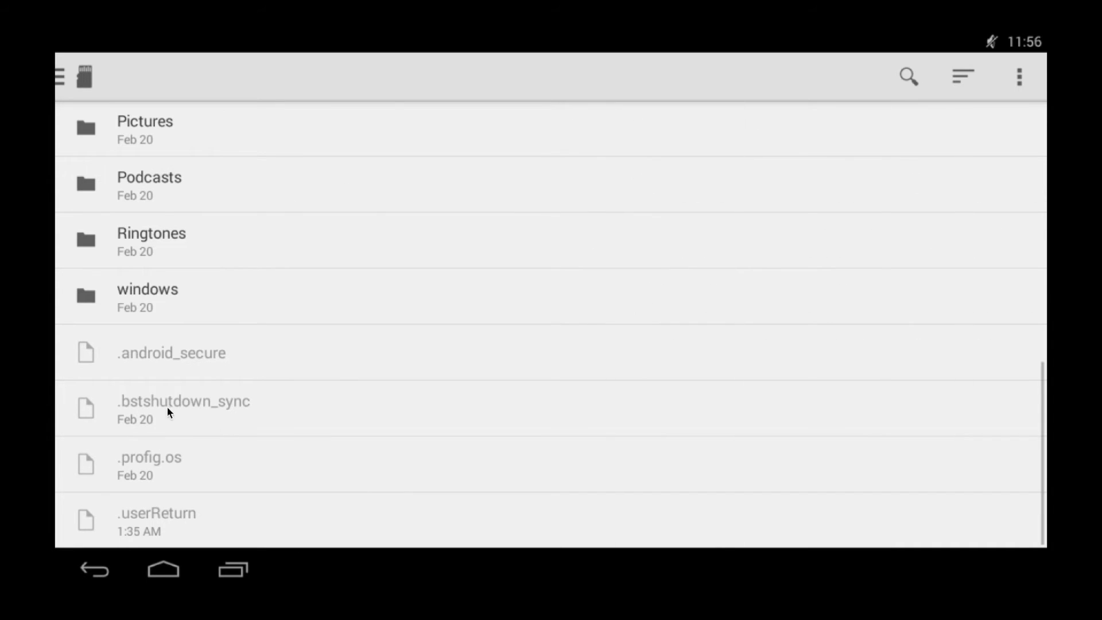
pyautogui.click(220, 291)
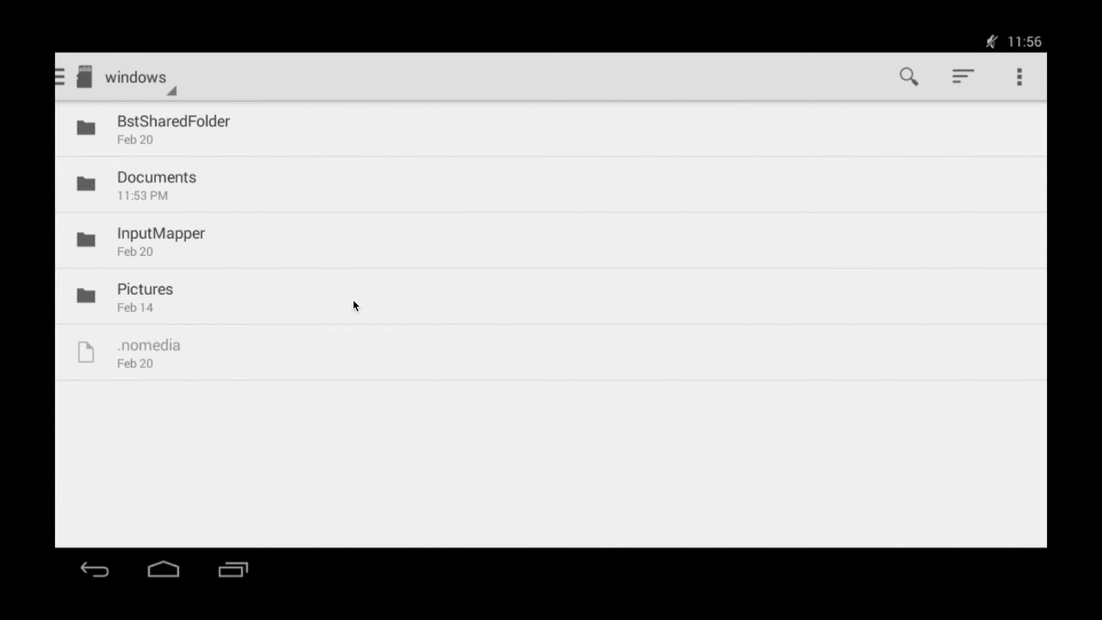
pyautogui.click(205, 182)
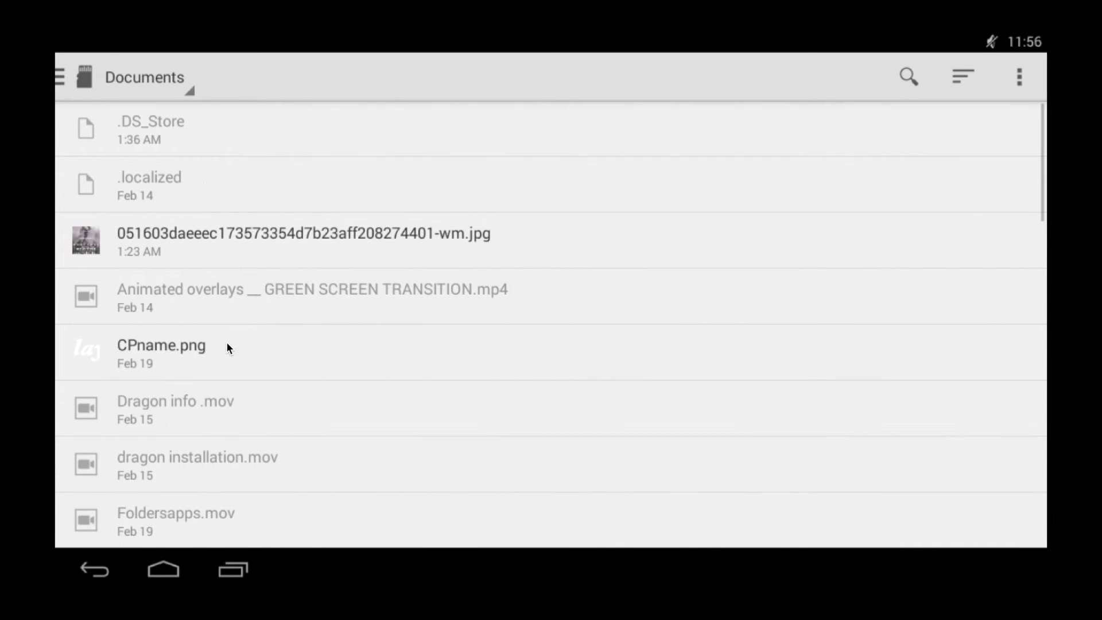
pyautogui.scroll(-7, 222, 347)
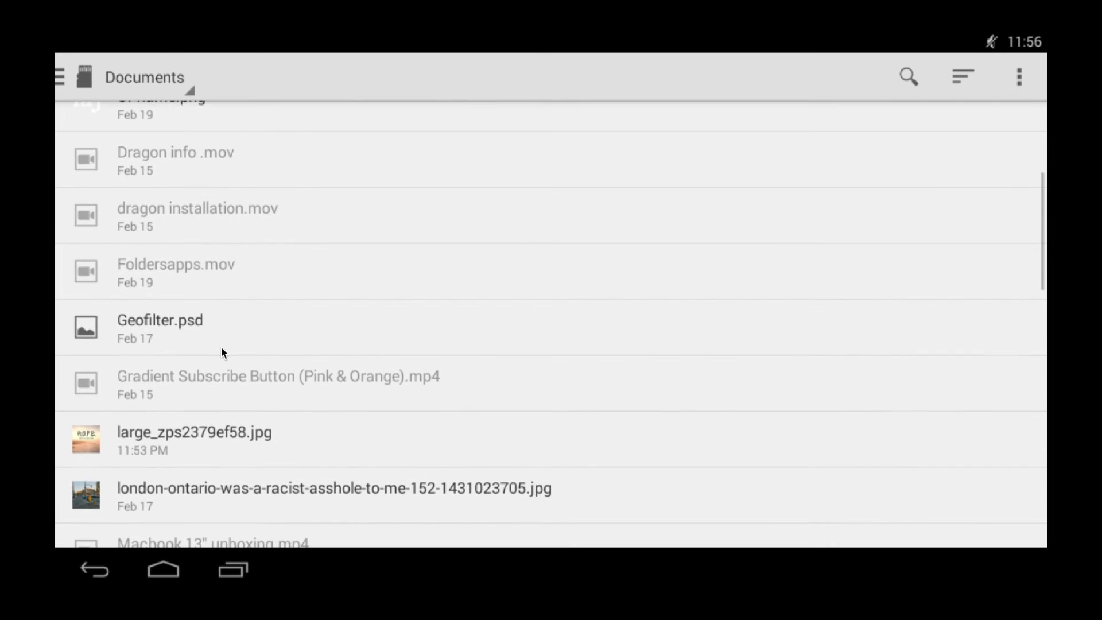
pyautogui.click(182, 280)
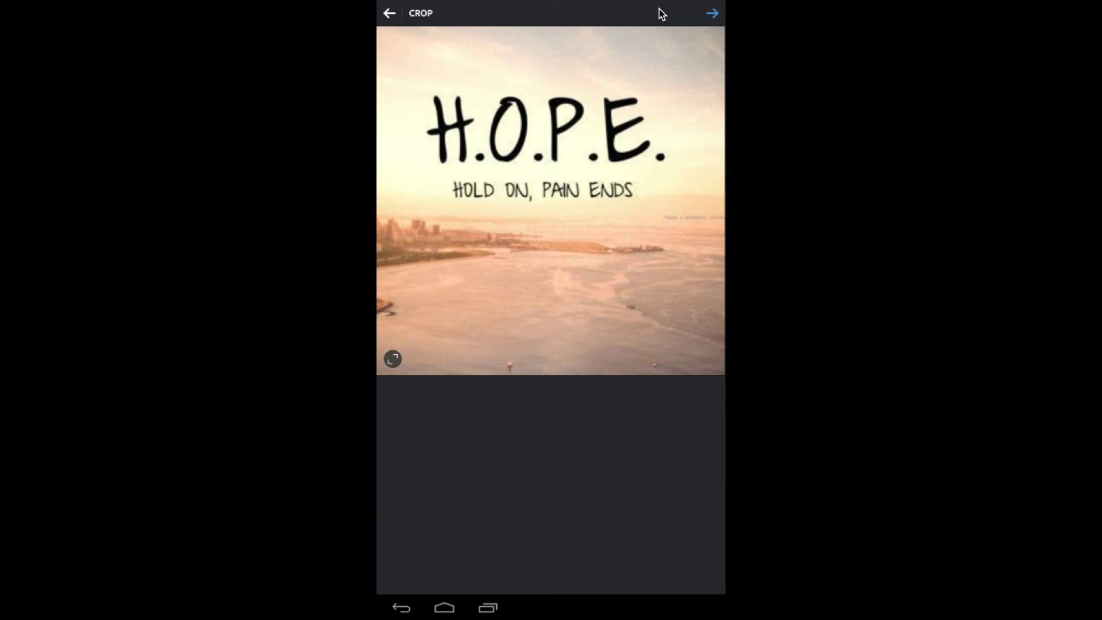
# - Set the crop to fit the whole H.O.P.E. picture instead of a square, and continue to the filters
pyautogui.click(393, 362)
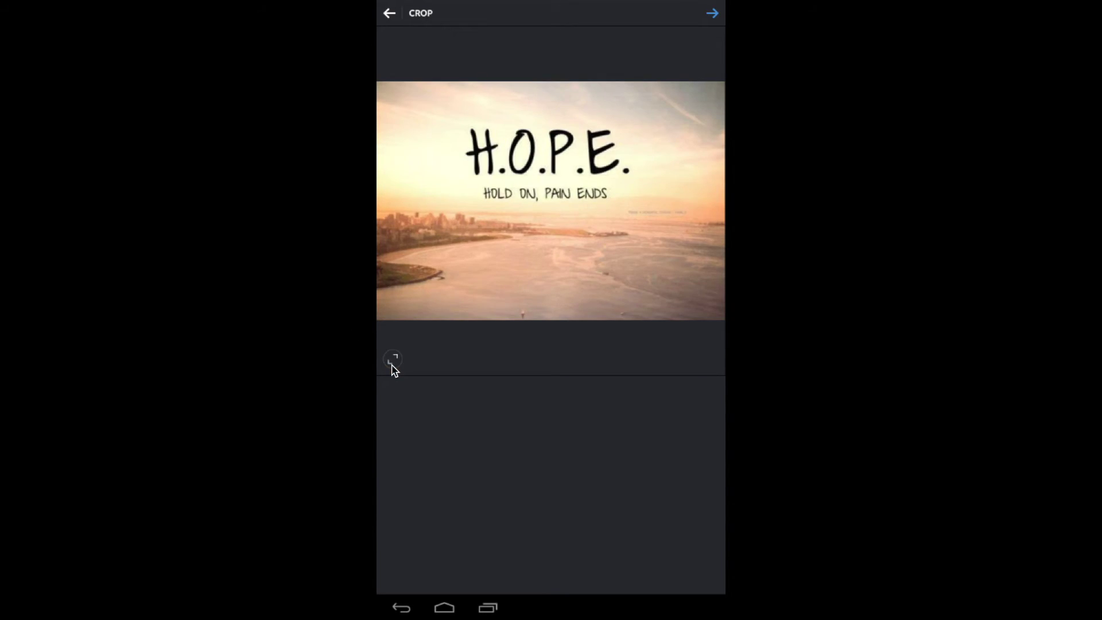
pyautogui.click(393, 362)
pyautogui.click(392, 361)
pyautogui.click(713, 14)
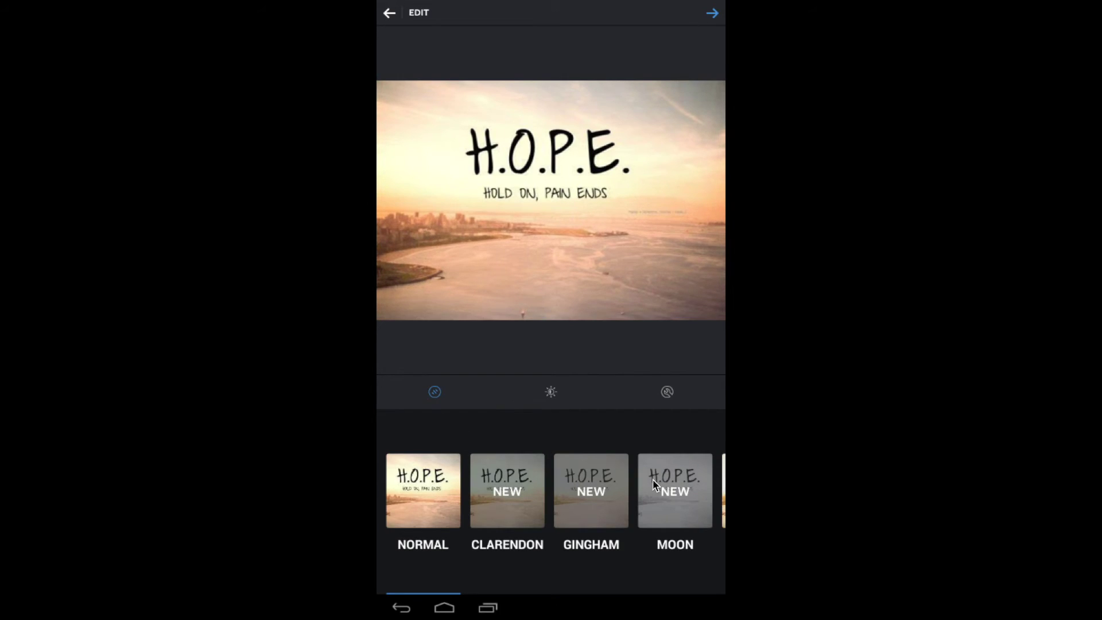
# - Try filters such as Lark and Reyes on the picture, keep one, and continue to the sharing options
pyautogui.moveTo(666, 488); pyautogui.dragTo(387, 487)
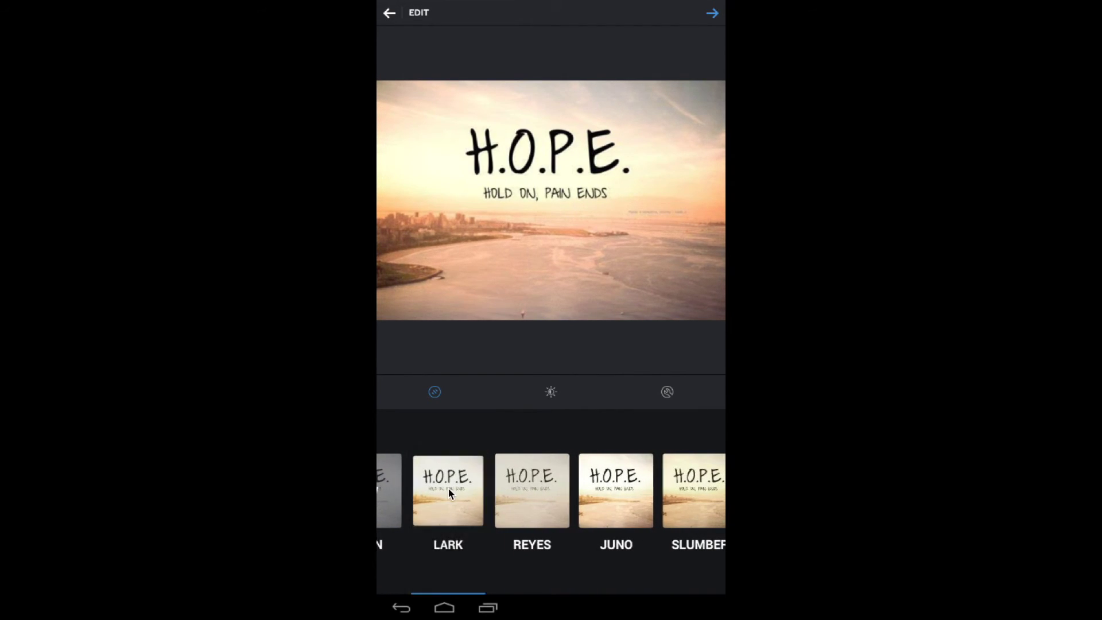
pyautogui.click(448, 487)
pyautogui.click(605, 488)
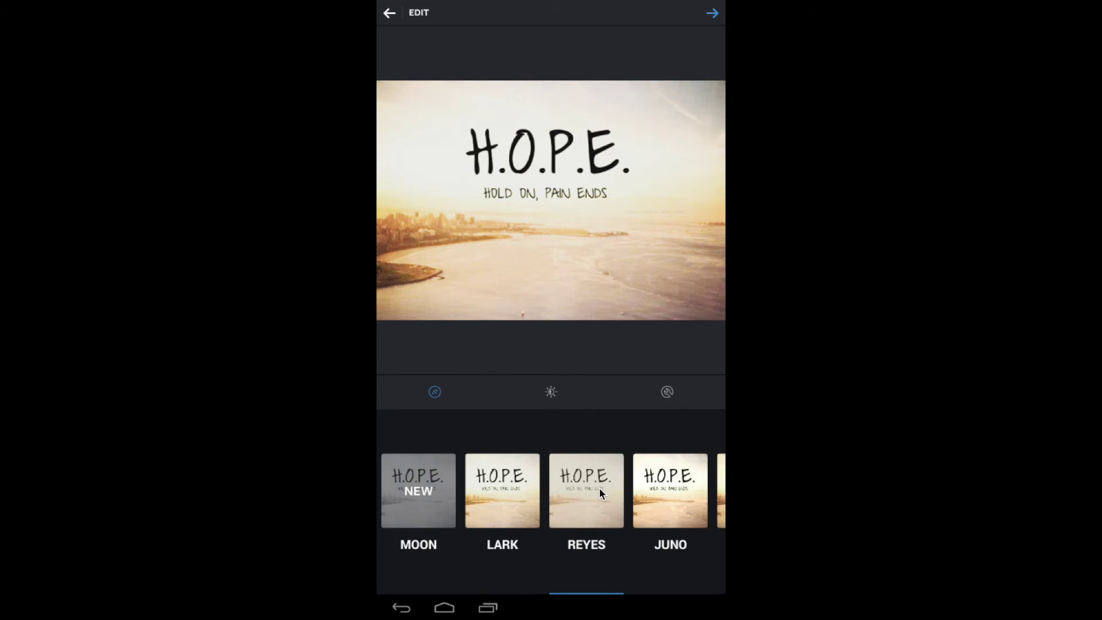
pyautogui.click(513, 514)
pyautogui.click(667, 516)
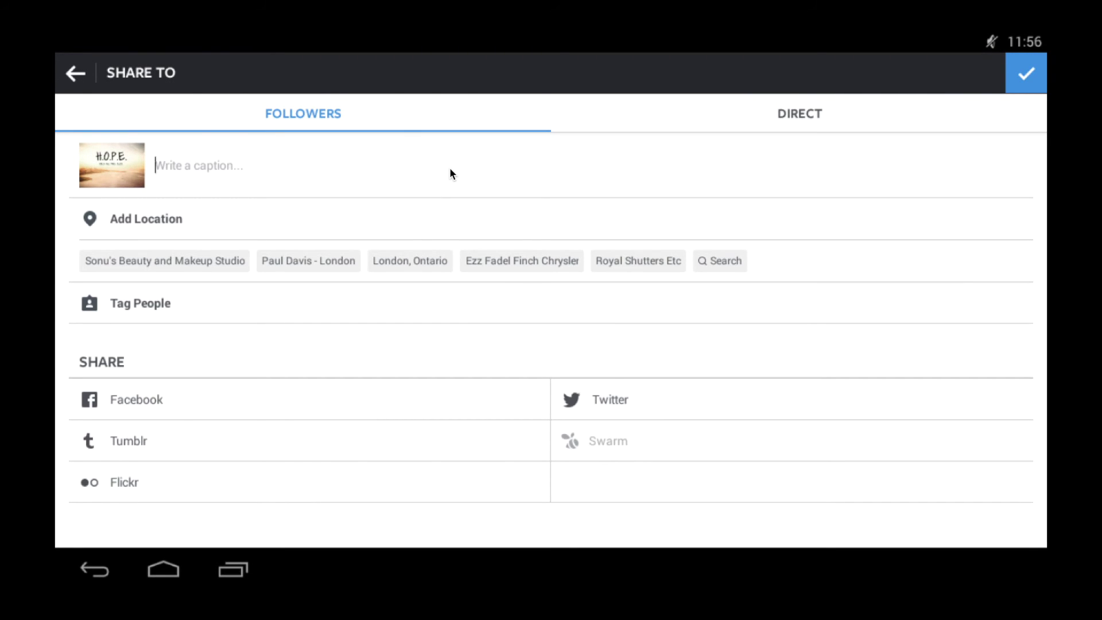
# - Caption the picture "Stay Happy" and share it with followers
pyautogui.write('Stay hAPPY')
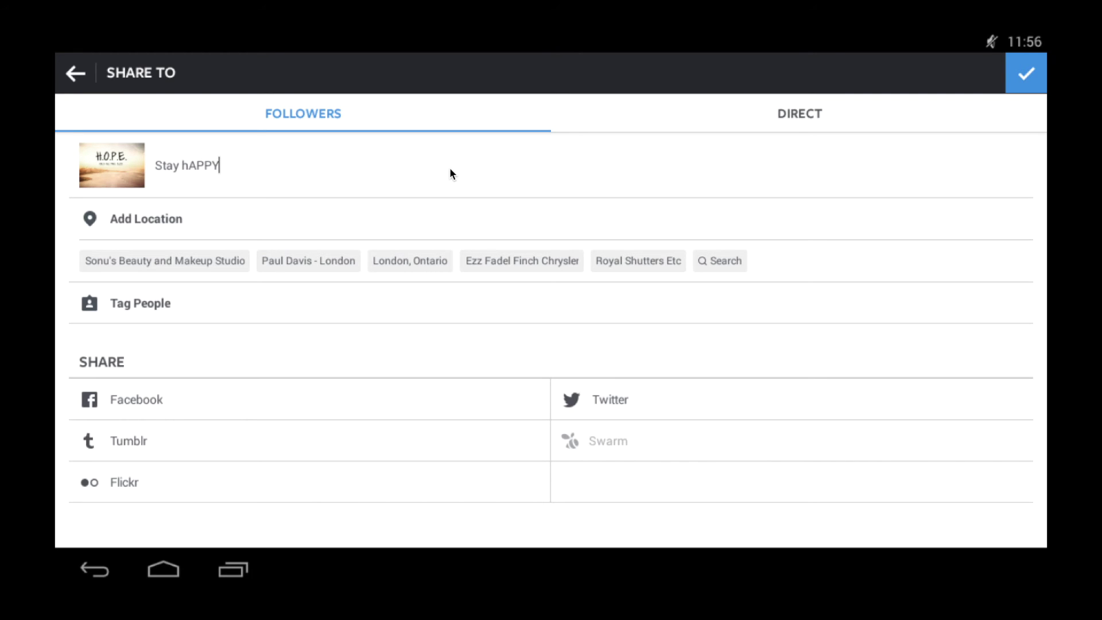
pyautogui.press('BackSpace')
pyautogui.press('BackSpace')
pyautogui.press('BackSpace')
pyautogui.press('BackSpace')
pyautogui.press('BackSpace')
pyautogui.press('BackSpace')
pyautogui.write('Happy')
pyautogui.click(1017, 67)
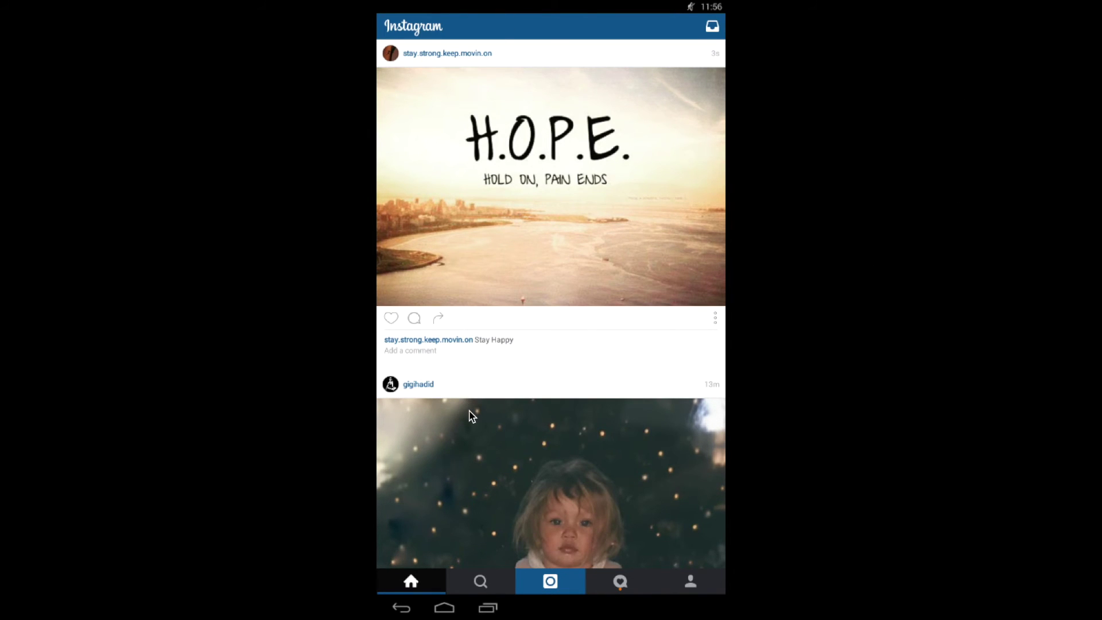
# - Take the BlueStacks window out of full screen and minimize it
pyautogui.moveTo(165, 2)
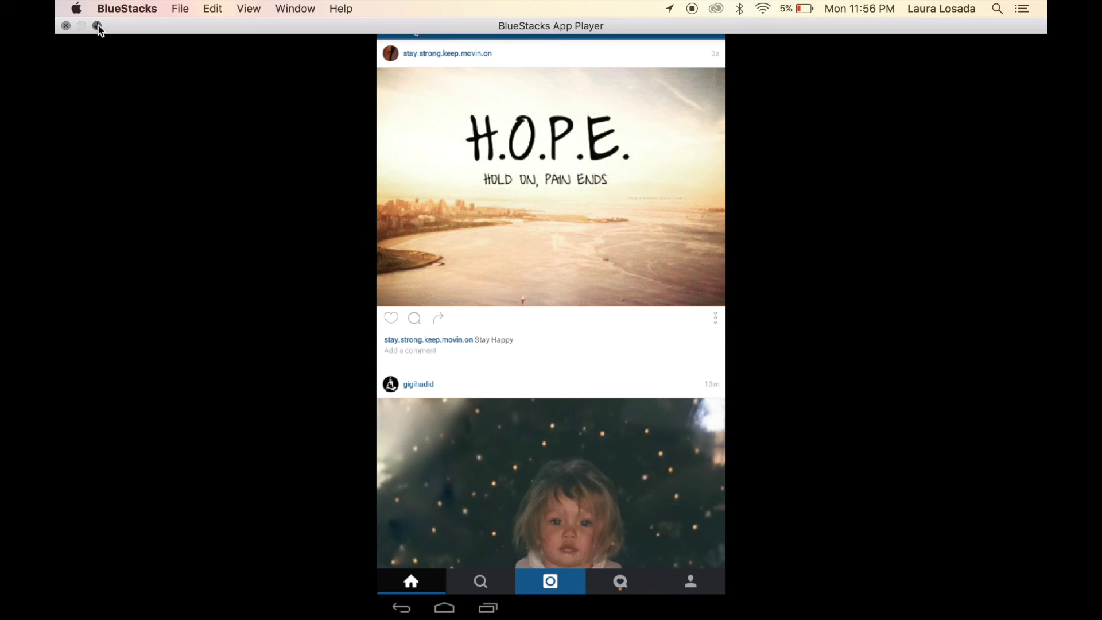
pyautogui.click(98, 27)
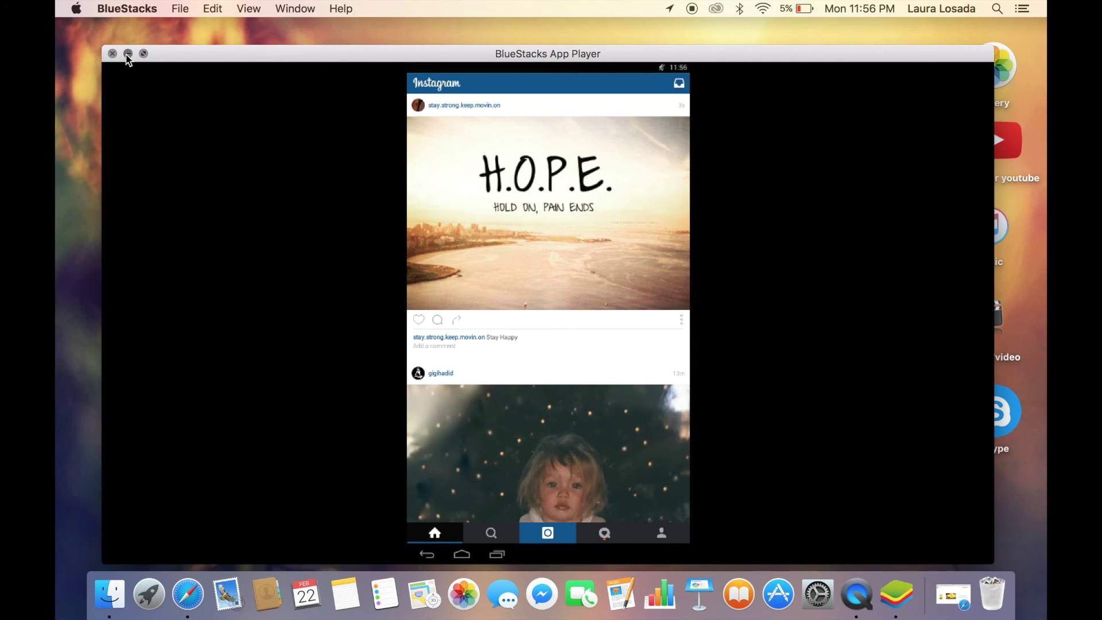
pyautogui.click(127, 54)
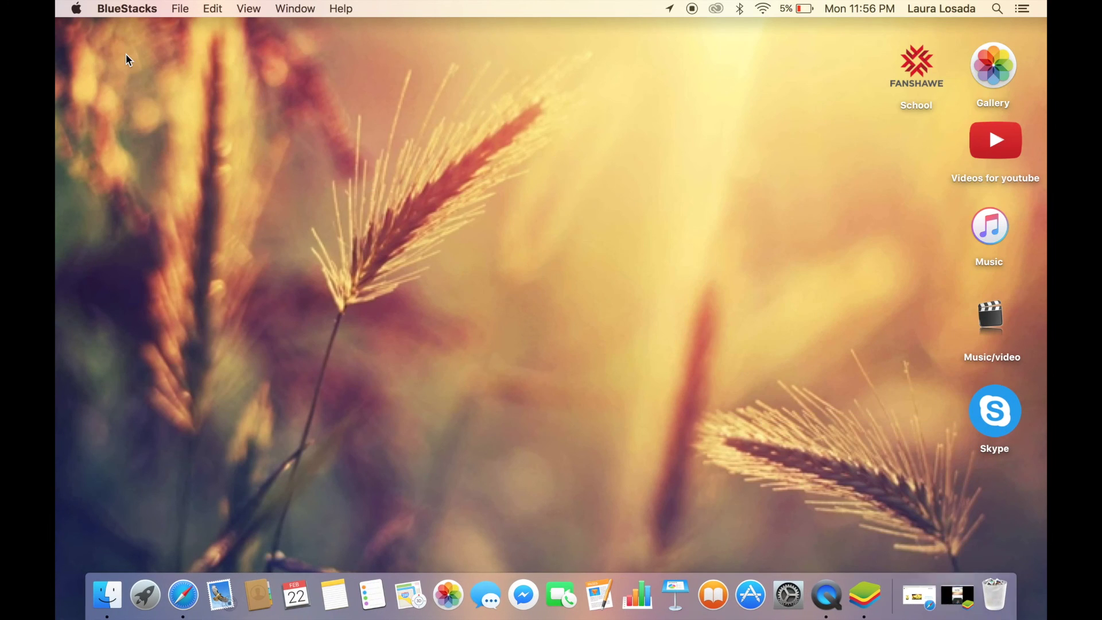
# - Switch to Finder, look at the Upload pics to insta item in All My Files, and close the window
pyautogui.click(113, 584)
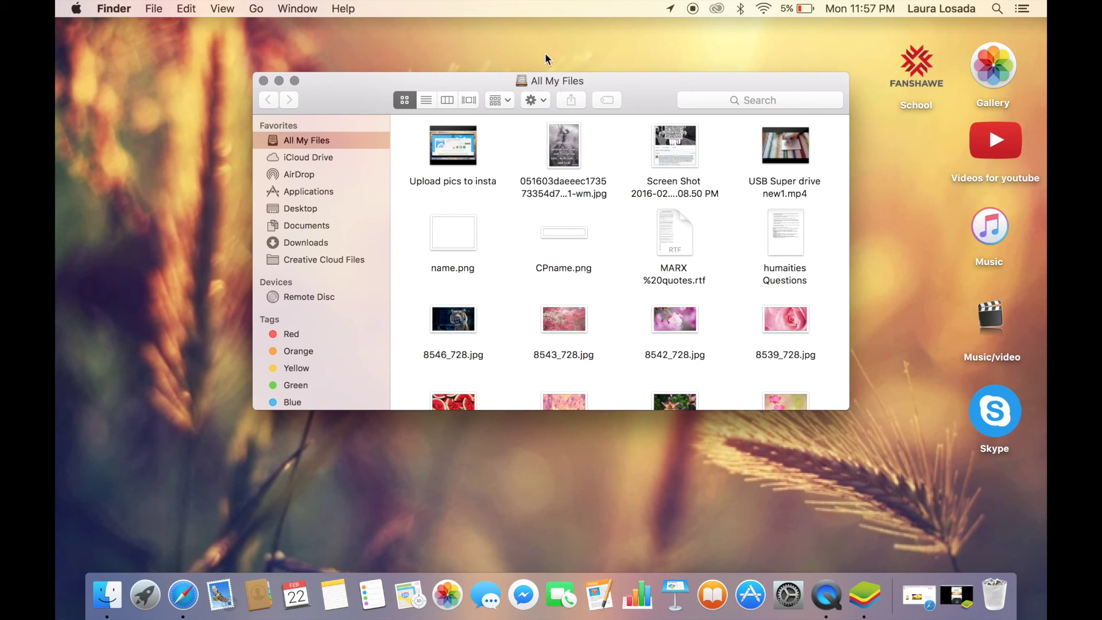
pyautogui.click(451, 150)
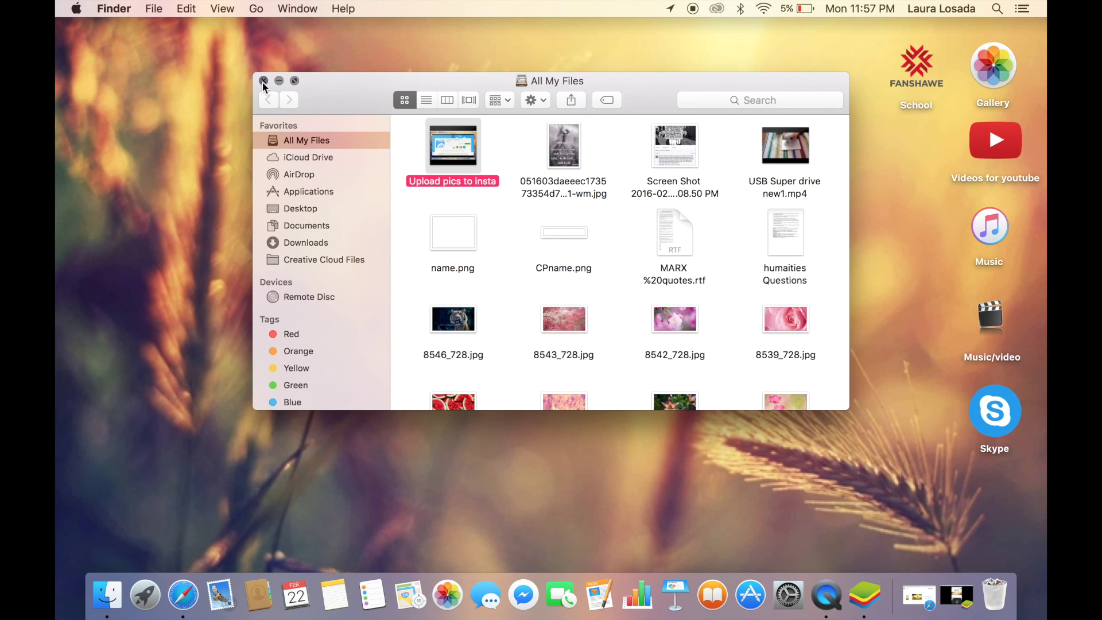
pyautogui.click(263, 81)
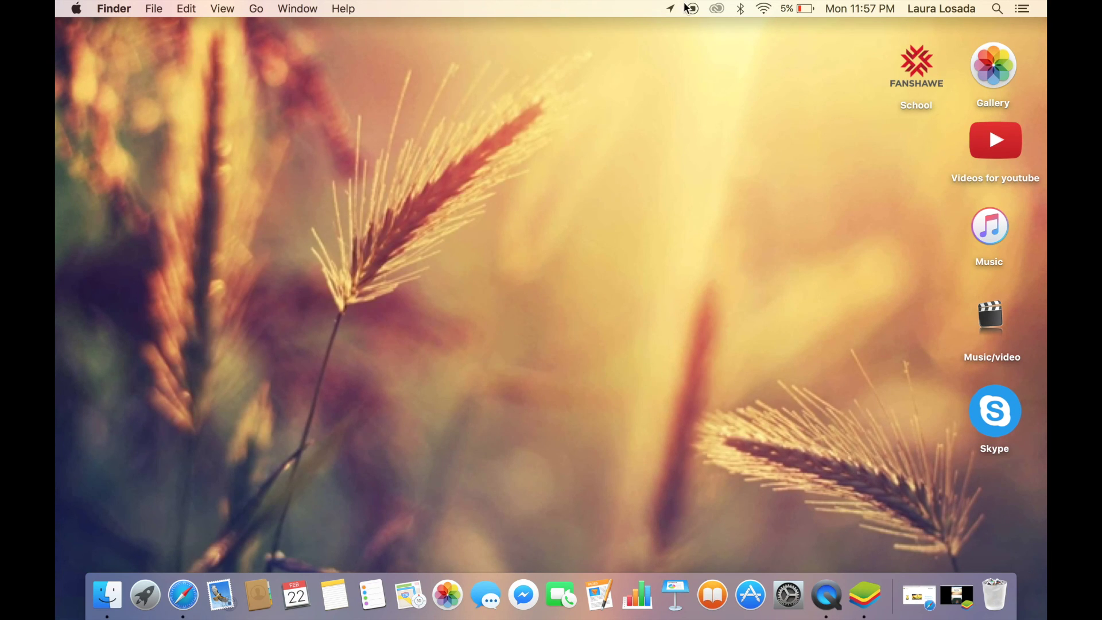